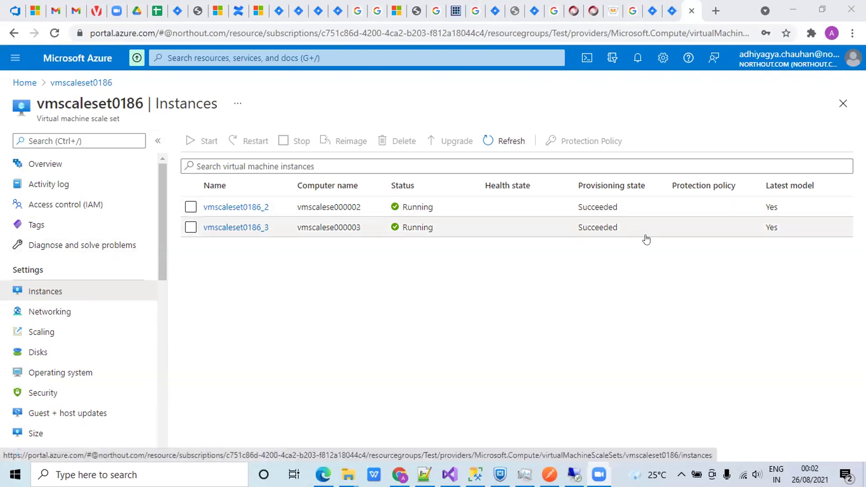
- Open the vmscaleset0186_2 instance overview and check it is running Standard_B1s in North Central US
{"action": "left_click", "coordinate": [239, 207]}
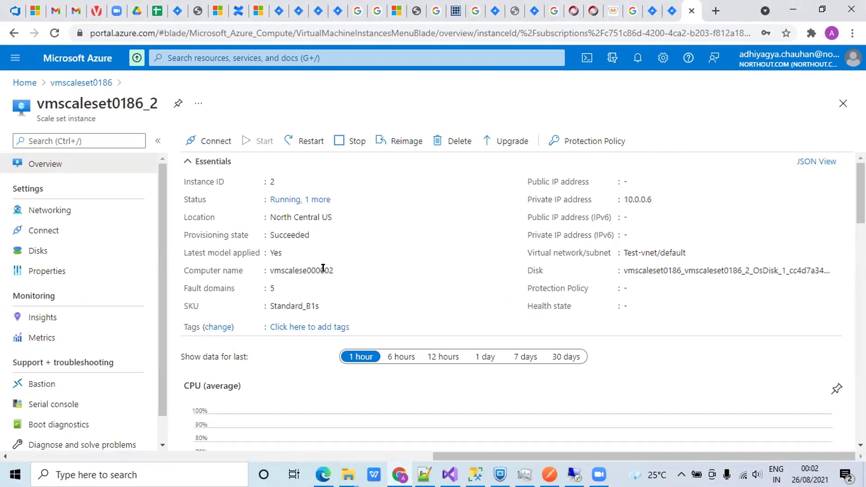
{"action": "scroll", "coordinate": [535, 267], "scroll_direction": "down", "scroll_amount": 1}
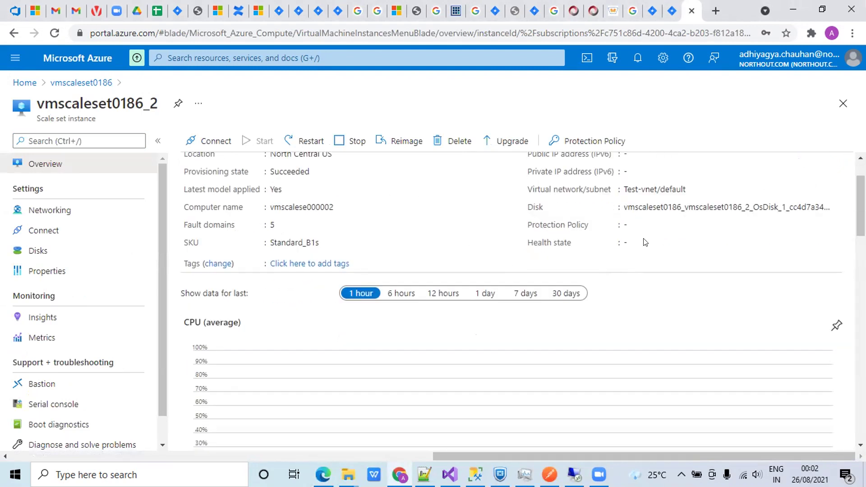
{"action": "scroll", "coordinate": [645, 242], "scroll_direction": "up", "scroll_amount": 1}
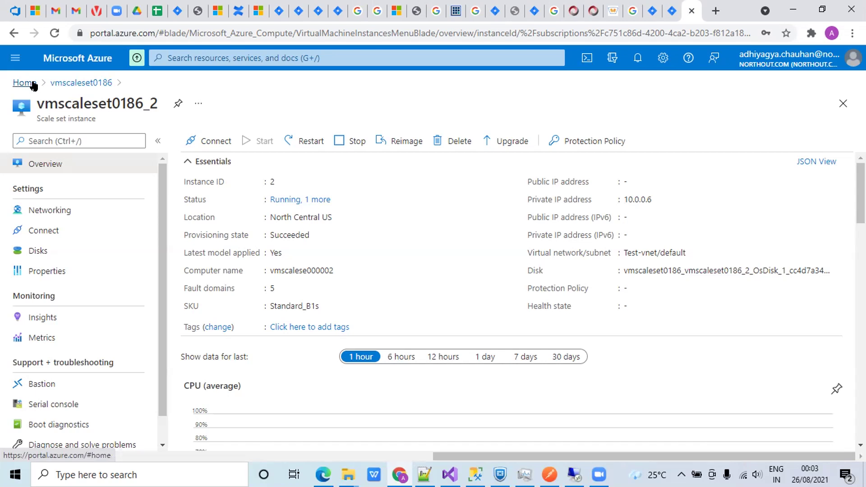
- Go back through the vmscaleset0186 instances list to the portal home page
{"action": "left_click", "coordinate": [89, 84]}
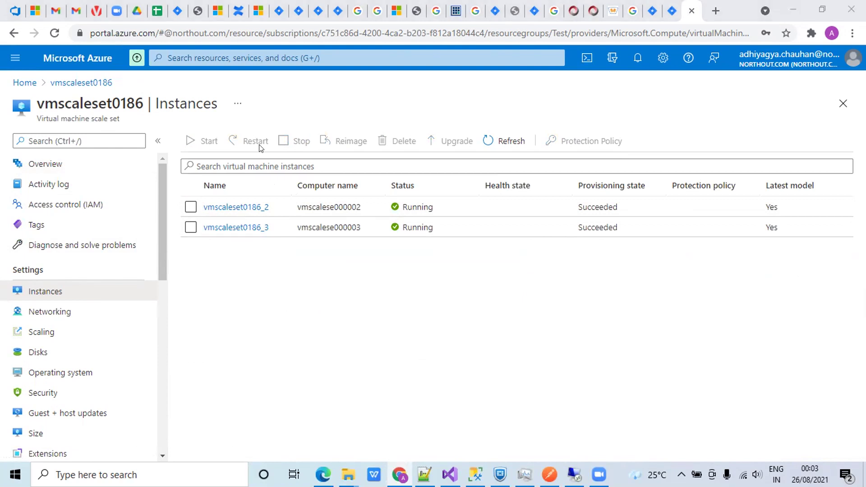
{"action": "left_click_drag", "start_coordinate": [142, 97], "coordinate": [37, 98]}
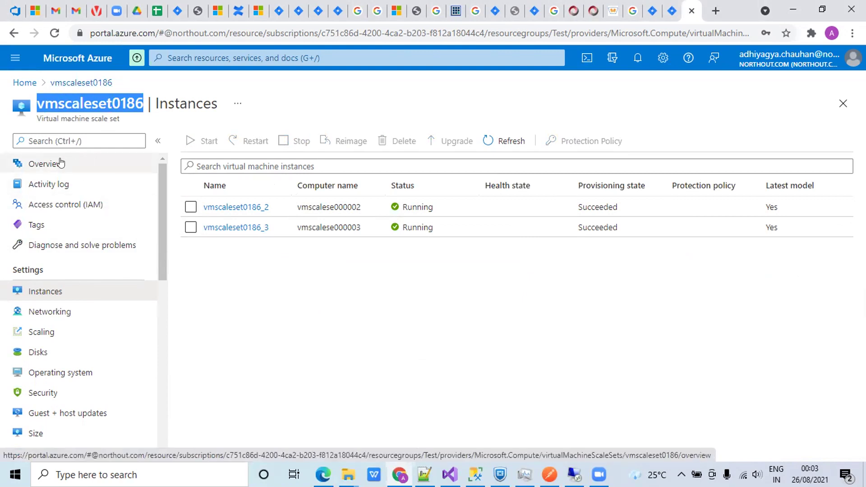
{"action": "left_click", "coordinate": [24, 82]}
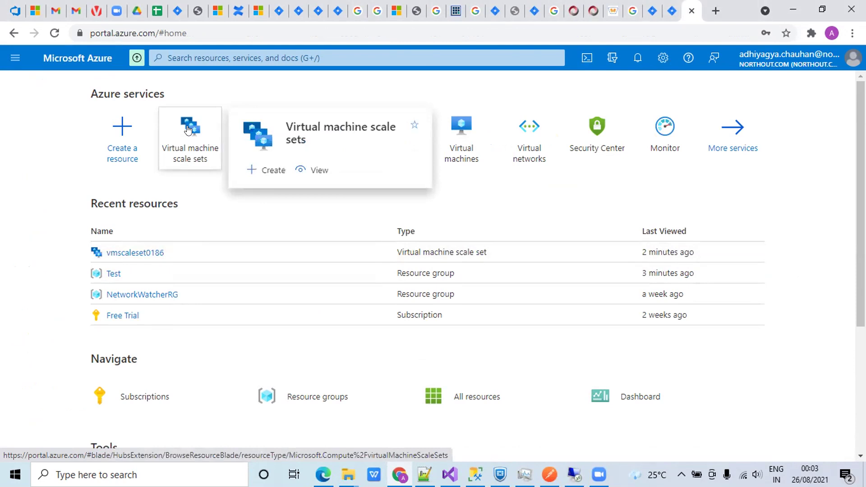
- Delete the vmscaleset0186 scale set from the Virtual machine scale sets list, confirming with 'yes'
{"action": "left_click", "coordinate": [188, 130]}
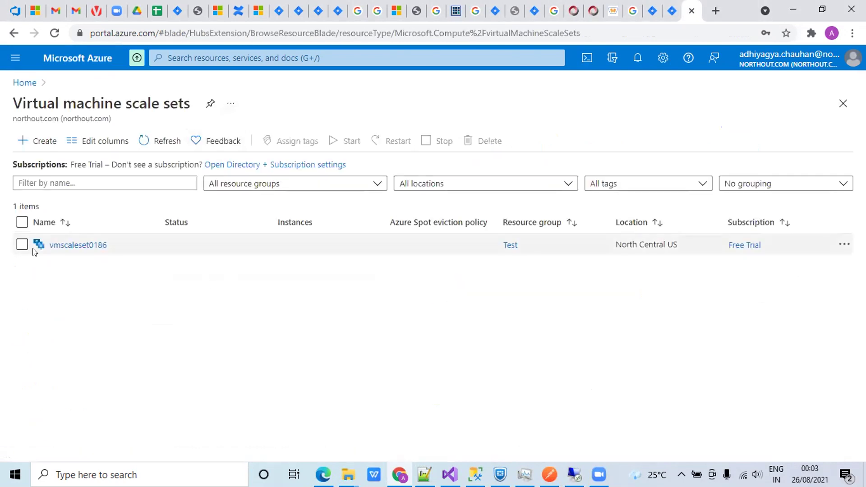
{"action": "left_click", "coordinate": [21, 245]}
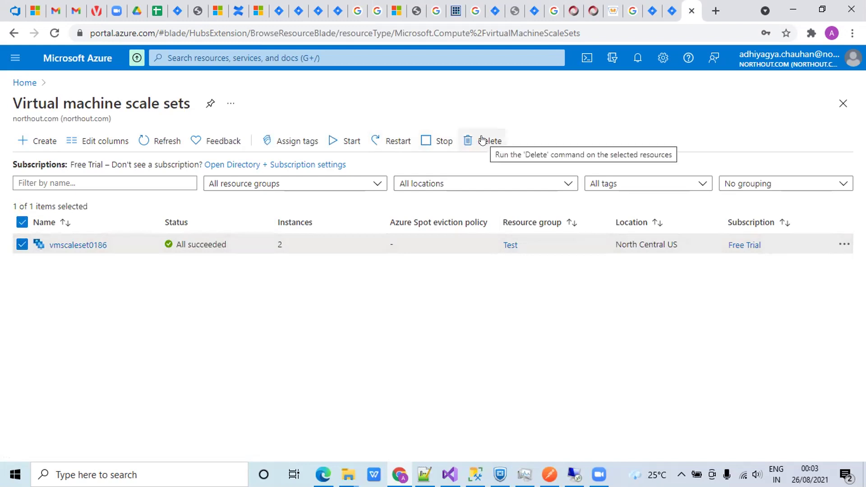
{"action": "left_click", "coordinate": [482, 140]}
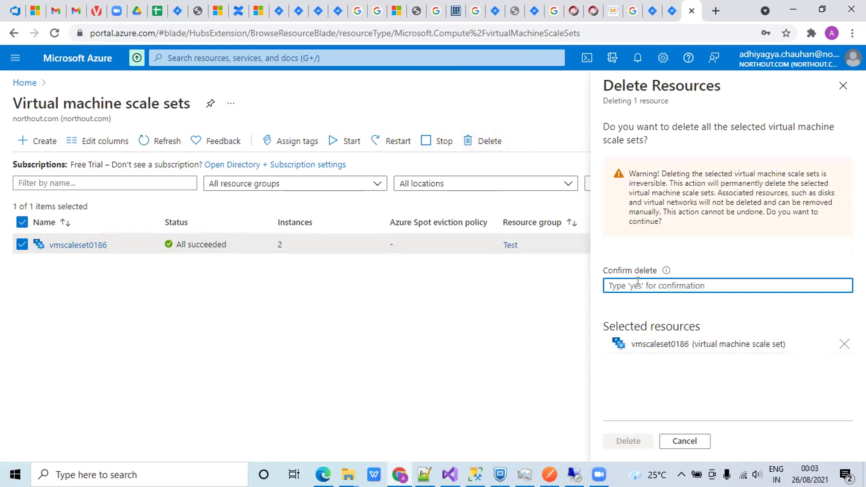
{"action": "type", "text": "yes"}
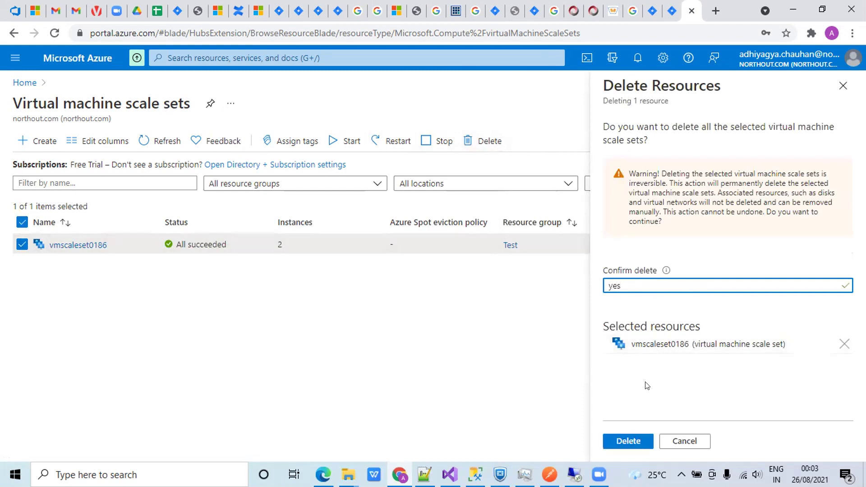
{"action": "left_click", "coordinate": [631, 442]}
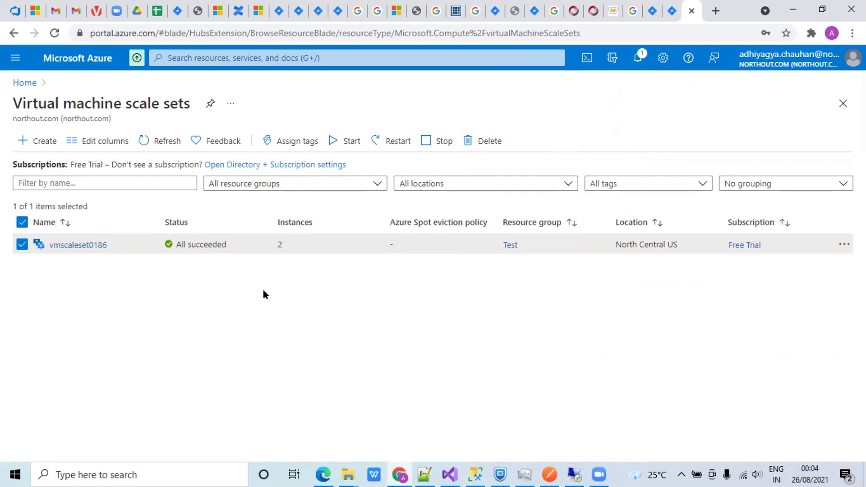
- Start a new scale set named vmscaleset22 in the Test resource group
{"action": "left_click", "coordinate": [38, 141]}
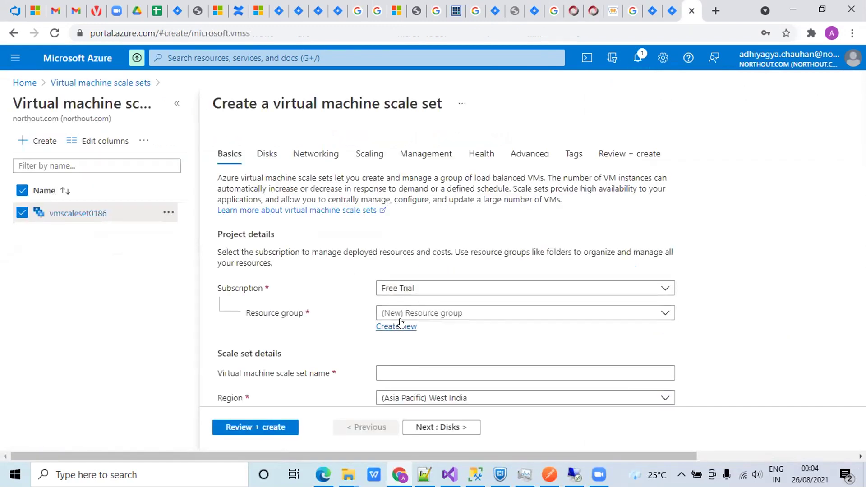
{"action": "left_click", "coordinate": [396, 311]}
{"action": "left_click", "coordinate": [385, 373]}
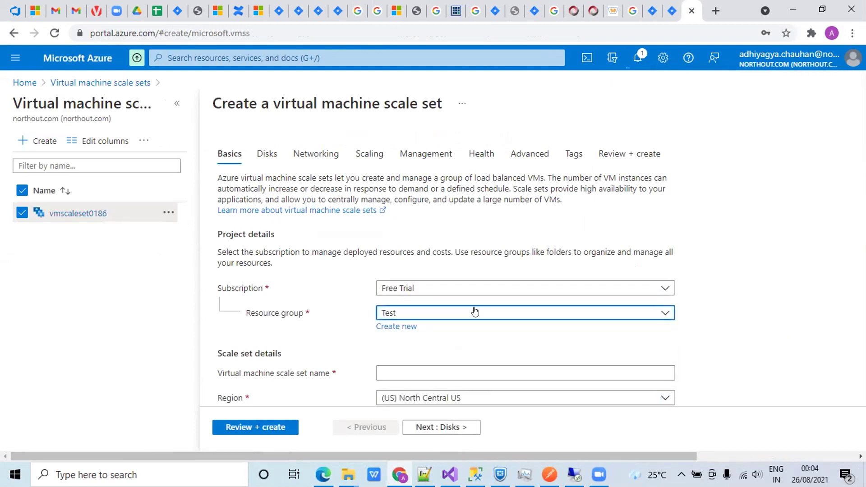
{"action": "scroll", "coordinate": [475, 312], "scroll_direction": "down", "scroll_amount": 3}
{"action": "left_click", "coordinate": [403, 248]}
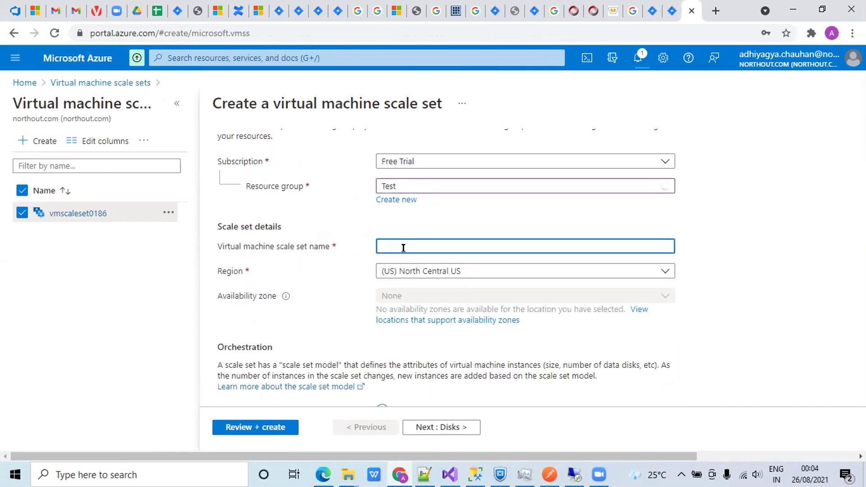
{"action": "type", "text": "vmscaleset22"}
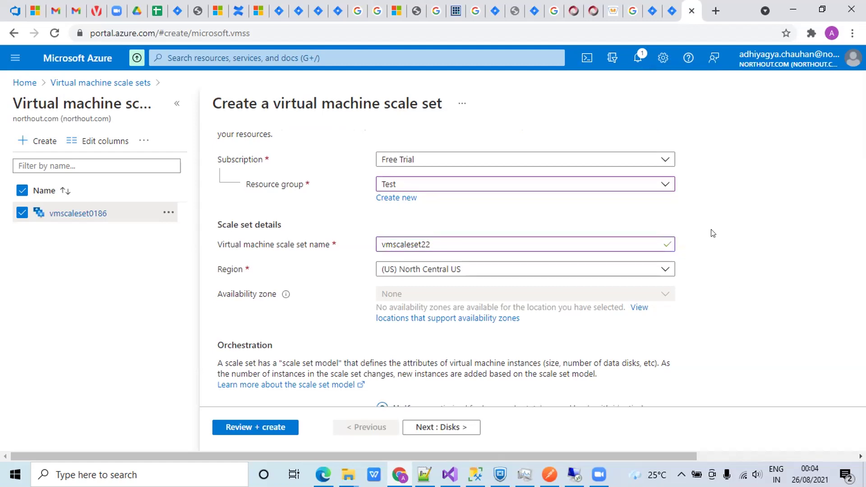
- Set administrator username 'azure' and enter the same password in both password fields
{"action": "scroll", "coordinate": [711, 232], "scroll_direction": "down", "scroll_amount": 3}
{"action": "scroll", "coordinate": [459, 271], "scroll_direction": "down", "scroll_amount": 6}
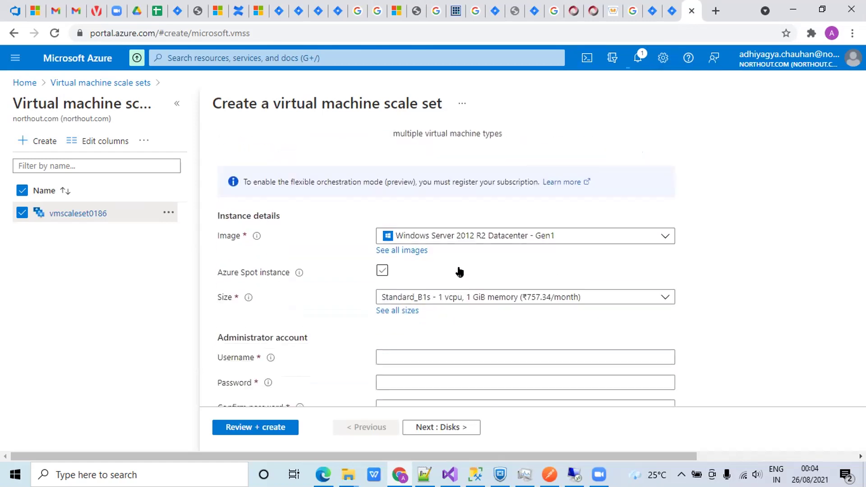
{"action": "scroll", "coordinate": [444, 290], "scroll_direction": "down", "scroll_amount": 1}
{"action": "left_click", "coordinate": [415, 238]}
{"action": "type", "text": "azure"}
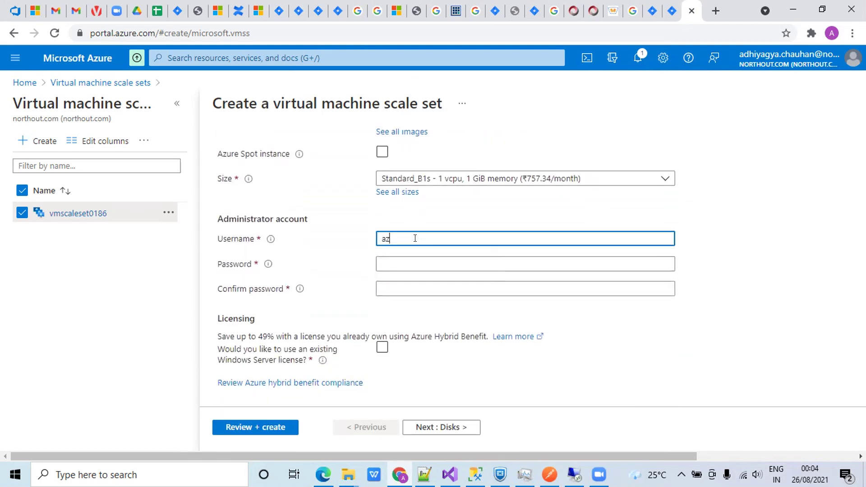
{"action": "left_click", "coordinate": [416, 262]}
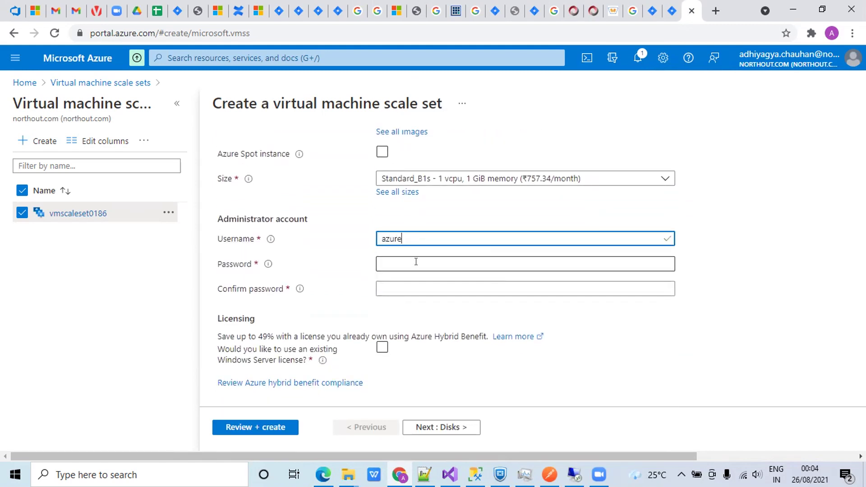
{"action": "type", "text": "********"}
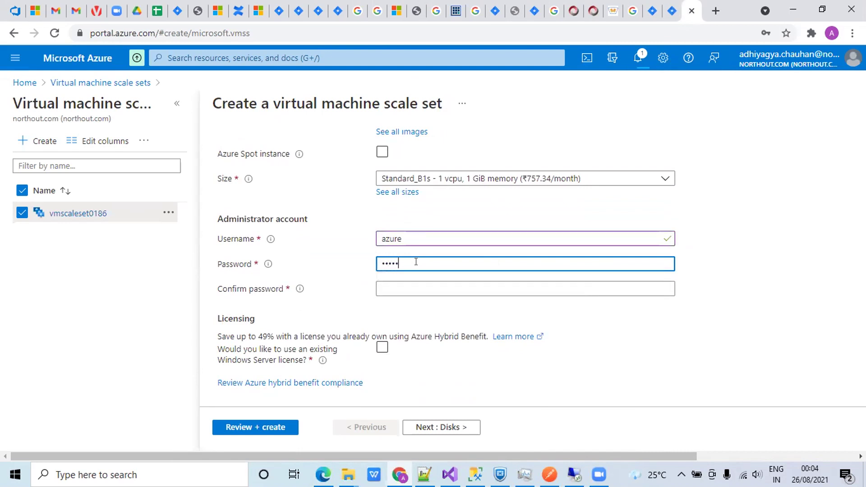
{"action": "type", "text": "****"}
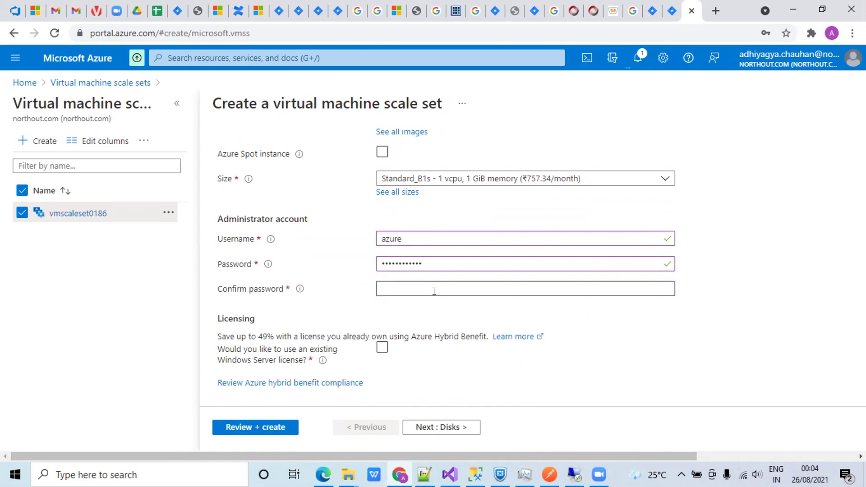
{"action": "left_click", "coordinate": [433, 289]}
{"action": "type", "text": "********"}
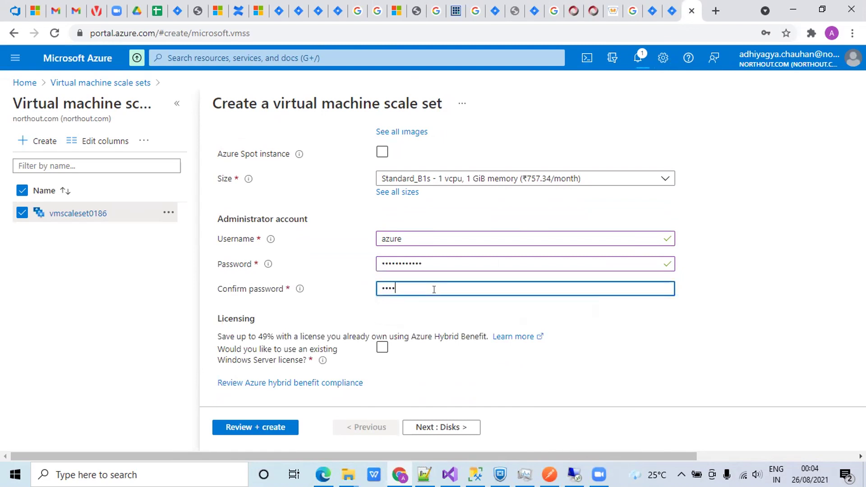
{"action": "type", "text": "****"}
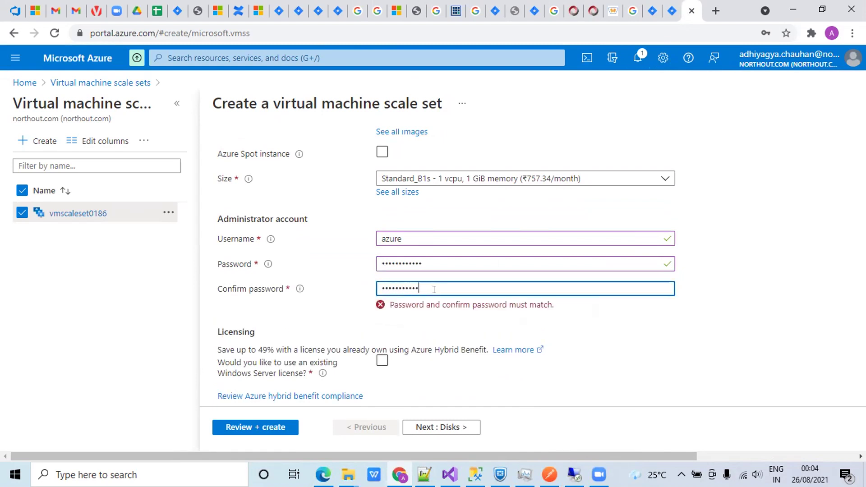
{"action": "left_click", "coordinate": [562, 340]}
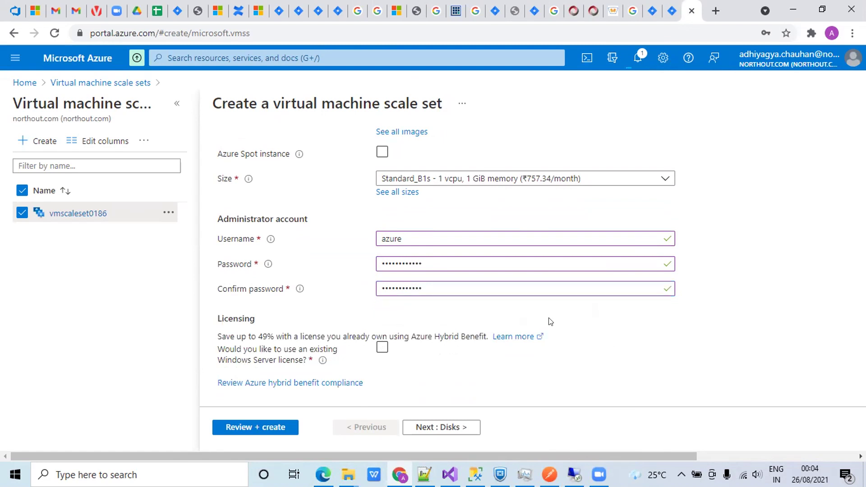
- Step ahead to the Networking tab, then return to the Disks tab
{"action": "left_click", "coordinate": [439, 429]}
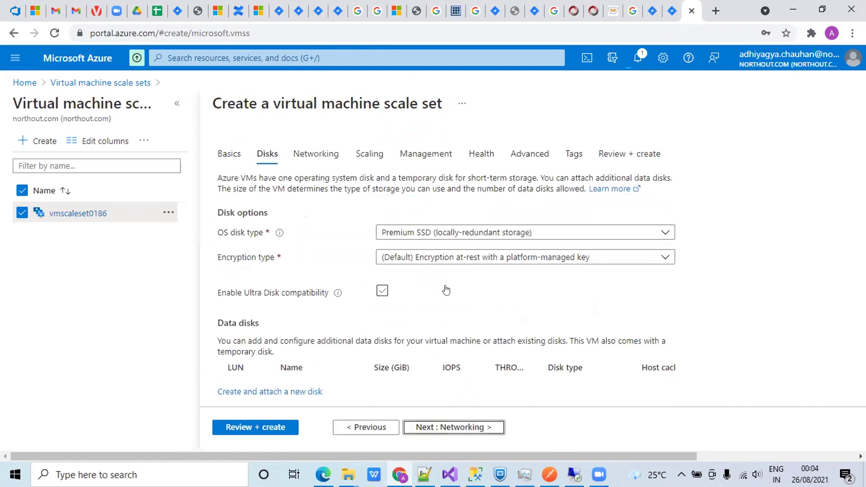
{"action": "left_click", "coordinate": [455, 428]}
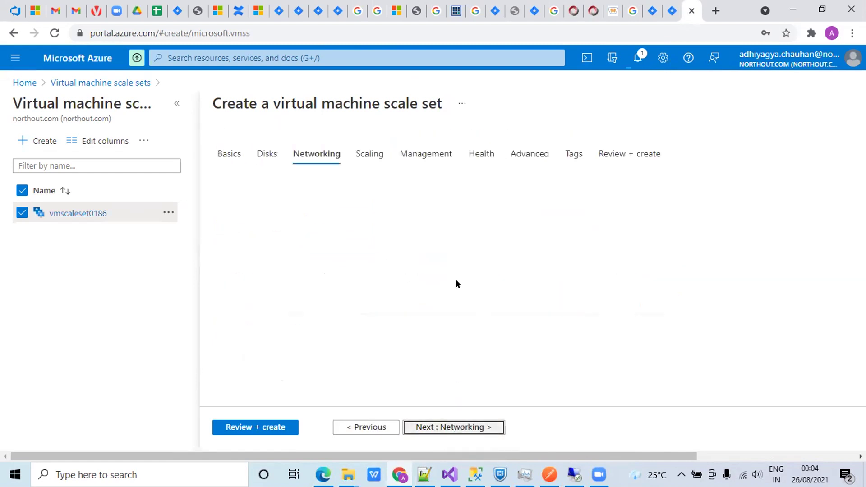
{"action": "left_click", "coordinate": [354, 426]}
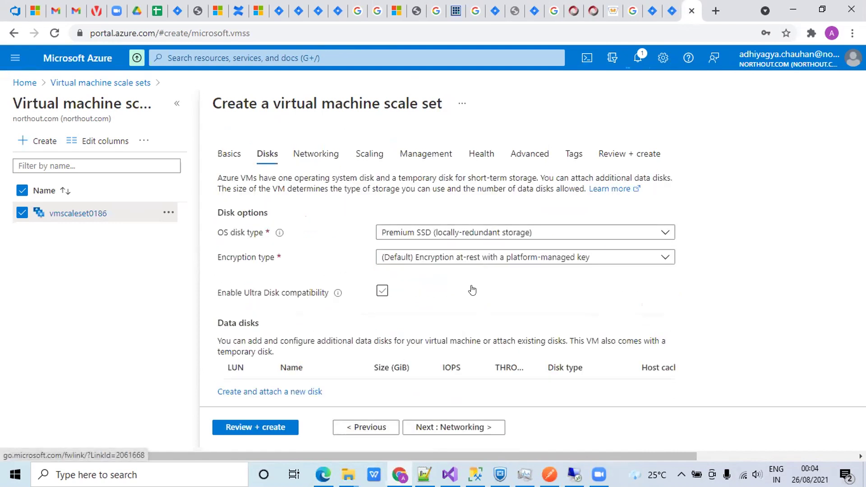
{"action": "left_click", "coordinate": [366, 427]}
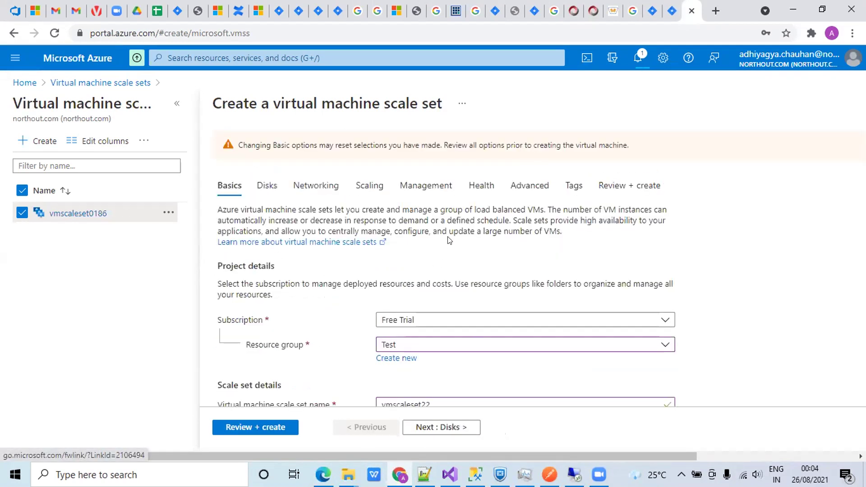
{"action": "scroll", "coordinate": [448, 241], "scroll_direction": "down", "scroll_amount": 3}
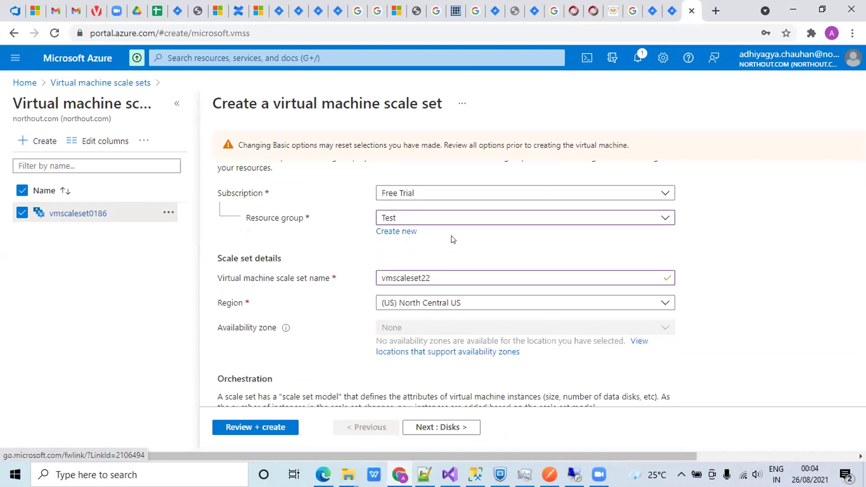
{"action": "scroll", "coordinate": [453, 239], "scroll_direction": "down", "scroll_amount": 4}
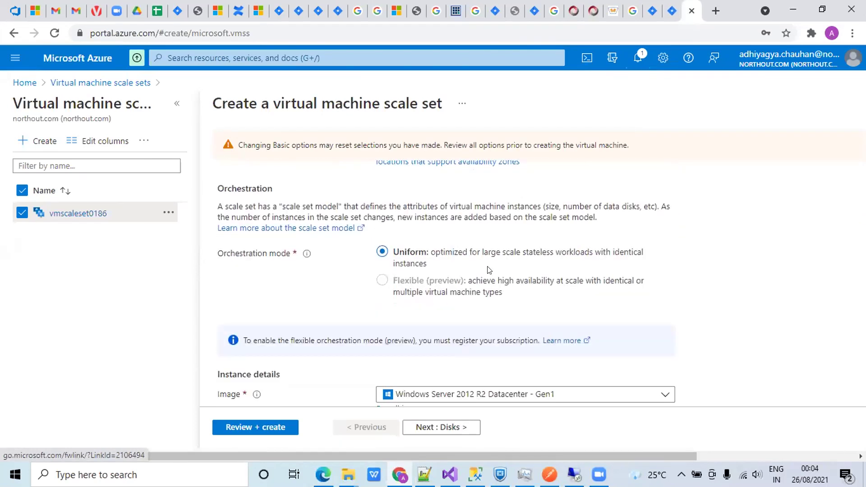
{"action": "scroll", "coordinate": [571, 314], "scroll_direction": "down", "scroll_amount": 2}
{"action": "scroll", "coordinate": [570, 312], "scroll_direction": "down", "scroll_amount": 5}
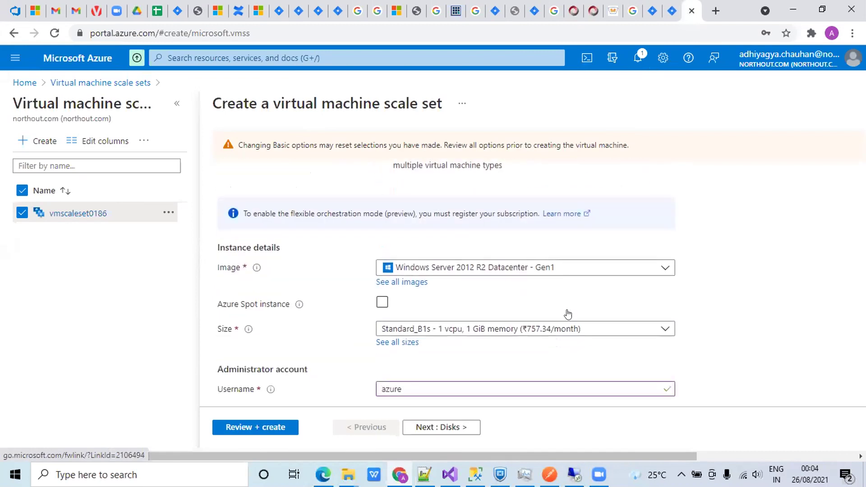
{"action": "left_click", "coordinate": [429, 428]}
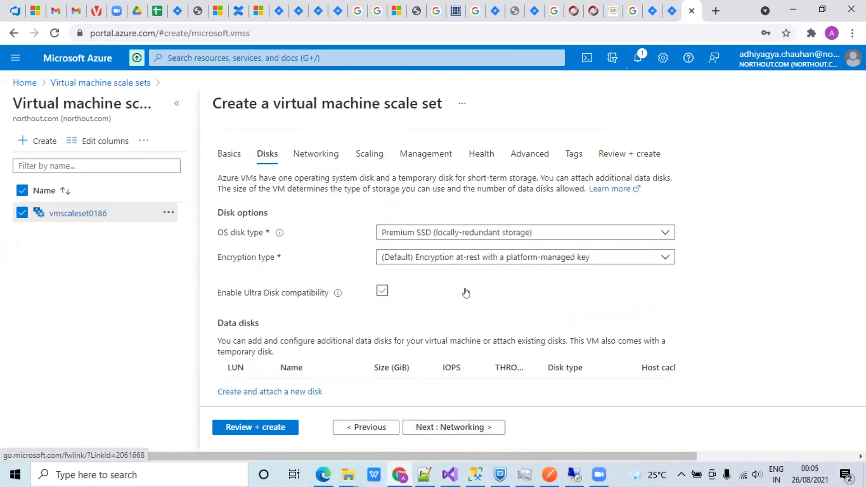
{"action": "scroll", "coordinate": [456, 310], "scroll_direction": "down", "scroll_amount": 2}
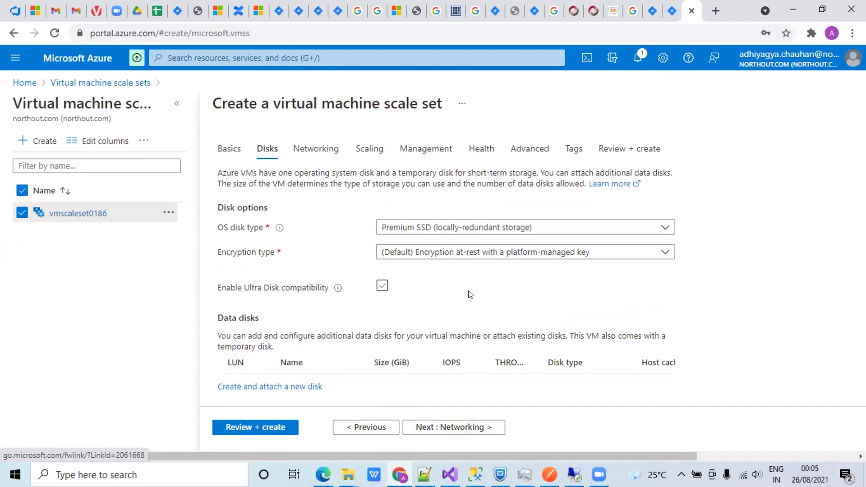
- Go to the Networking tab and edit the Testvnet592-nic01 interface on virtual network Testvnet592
{"action": "left_click", "coordinate": [450, 428]}
{"action": "scroll", "coordinate": [485, 309], "scroll_direction": "down", "scroll_amount": 2}
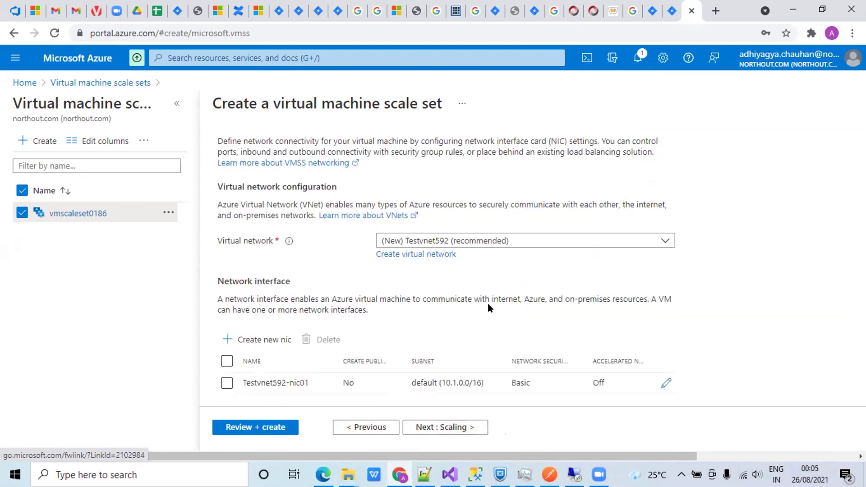
{"action": "scroll", "coordinate": [488, 303], "scroll_direction": "down", "scroll_amount": 2}
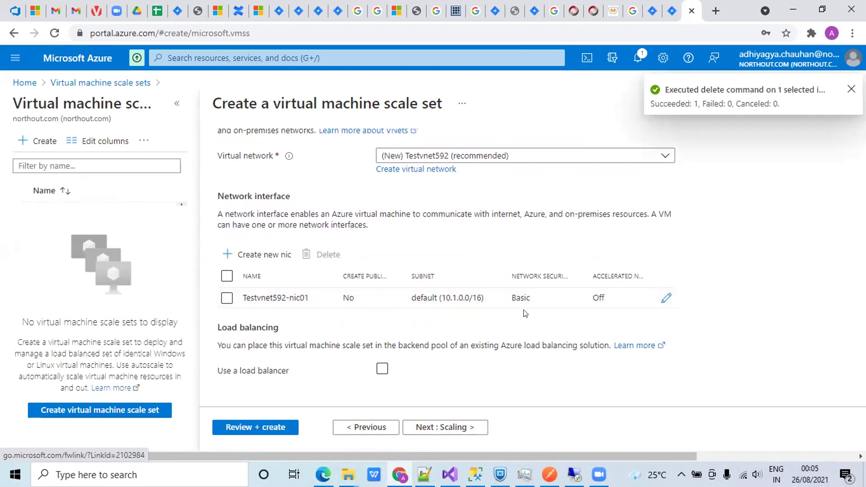
{"action": "left_click", "coordinate": [666, 298]}
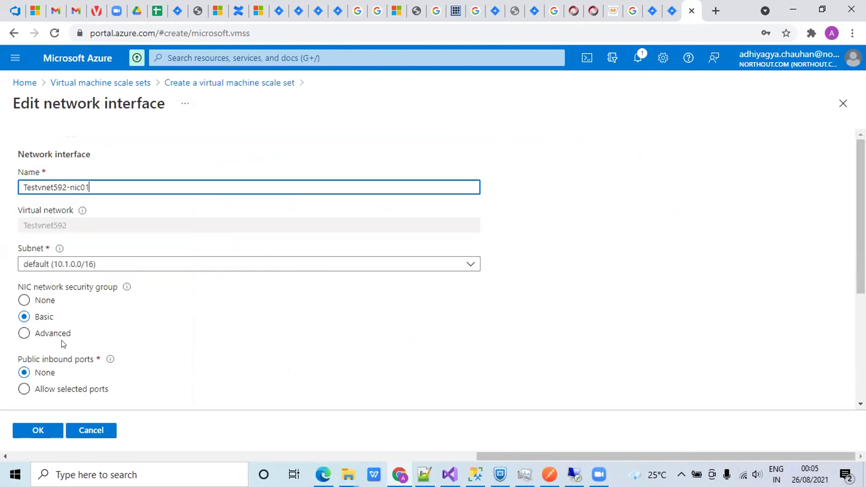
- Allow inbound HTTP (80), HTTPS (443) and RDP (3389) on the network interface
{"action": "scroll", "coordinate": [63, 344], "scroll_direction": "down", "scroll_amount": 3}
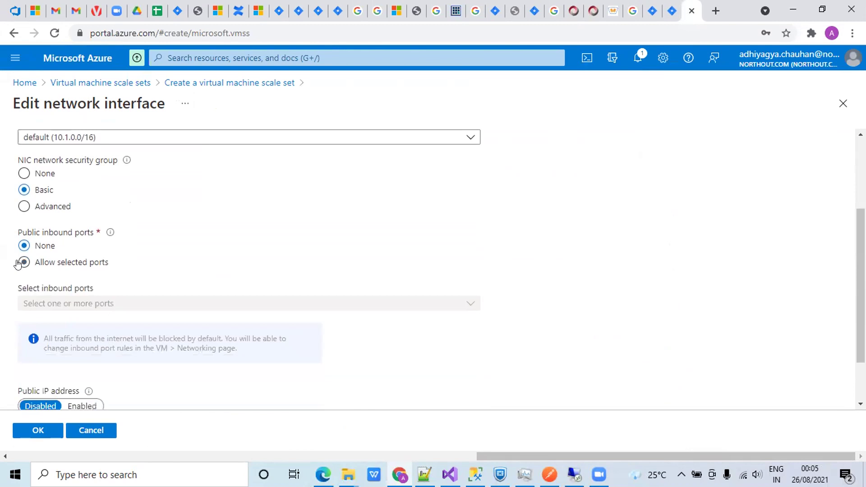
{"action": "left_click", "coordinate": [23, 262]}
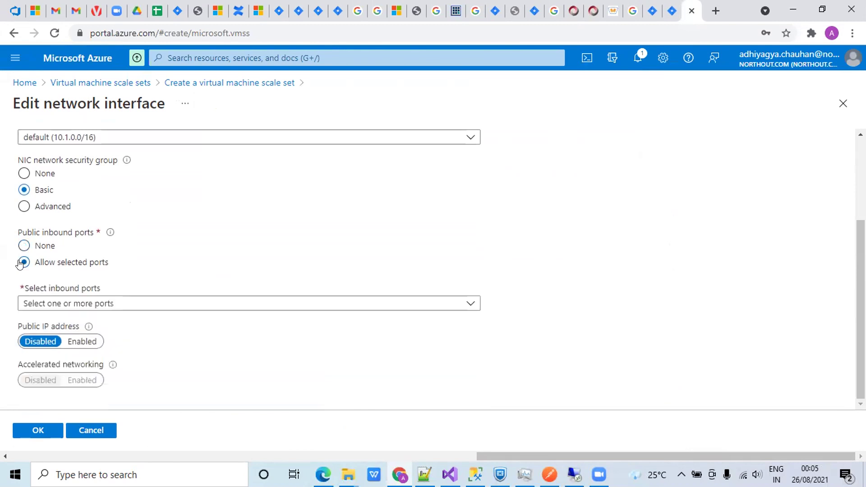
{"action": "mouse_move", "coordinate": [85, 324]}
{"action": "left_click", "coordinate": [106, 305]}
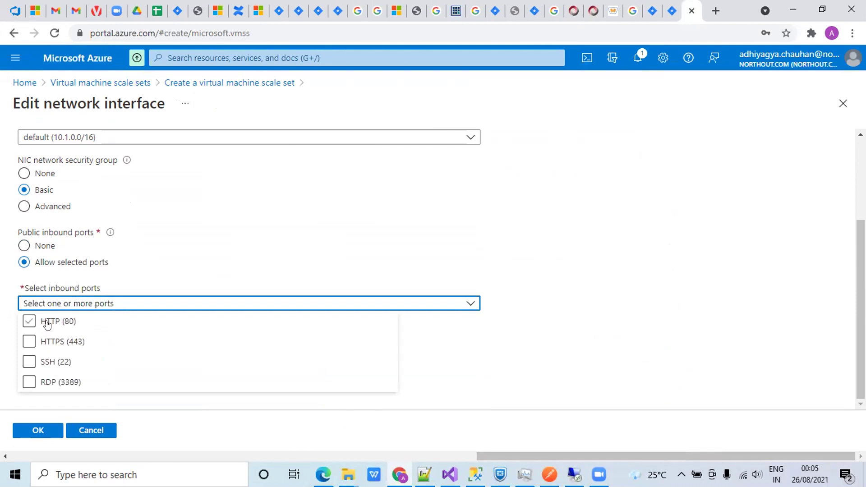
{"action": "left_click", "coordinate": [47, 321]}
{"action": "left_click", "coordinate": [48, 341]}
{"action": "left_click", "coordinate": [45, 382]}
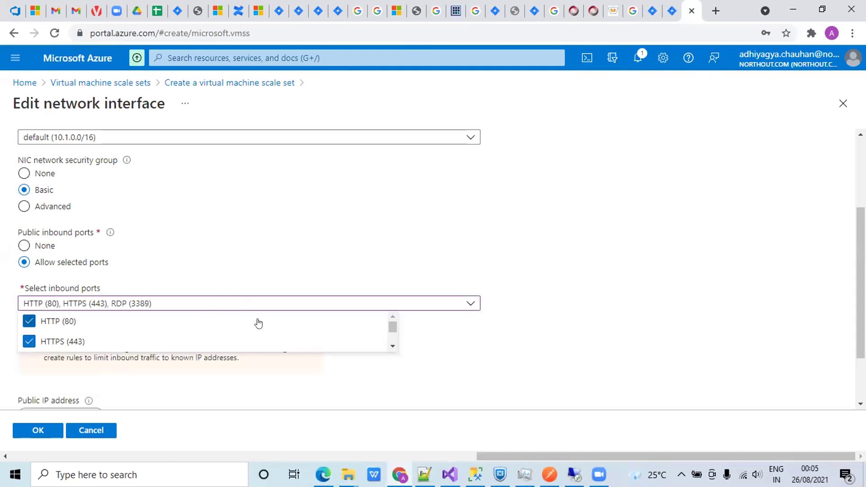
{"action": "left_click", "coordinate": [487, 235]}
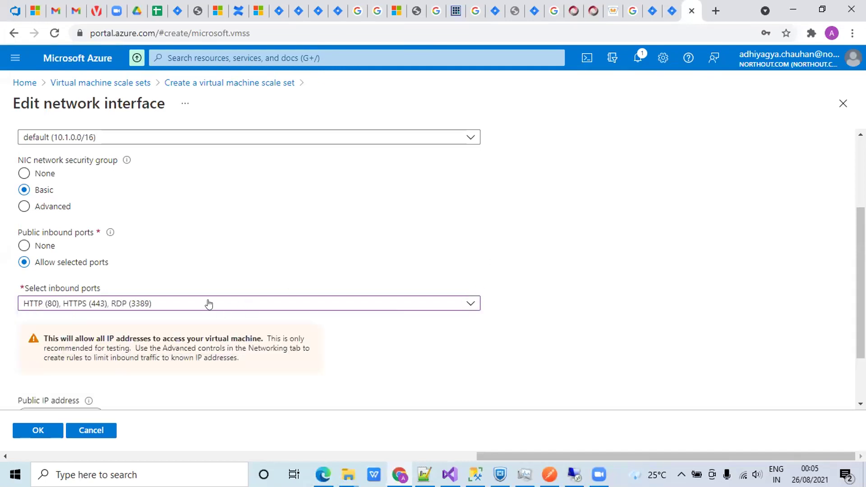
- Enable a public IP address for the network interface and save it
{"action": "scroll", "coordinate": [189, 293], "scroll_direction": "down", "scroll_amount": 2}
{"action": "scroll", "coordinate": [163, 295], "scroll_direction": "down", "scroll_amount": 1}
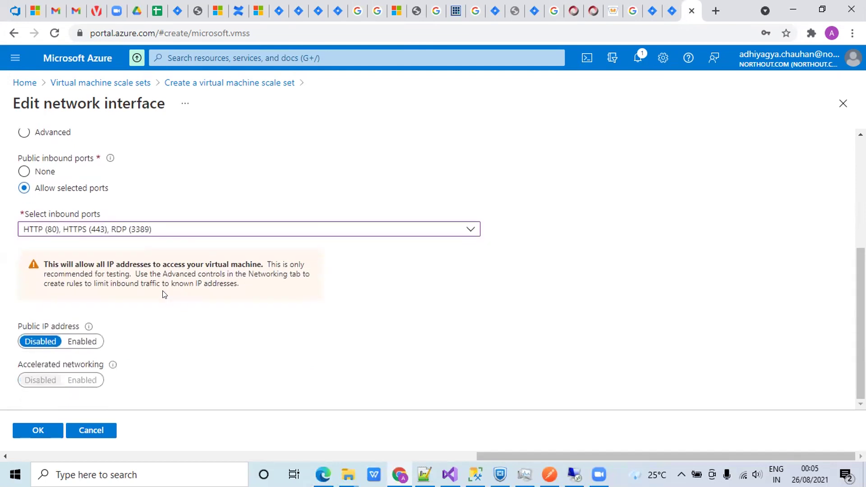
{"action": "left_click", "coordinate": [71, 342]}
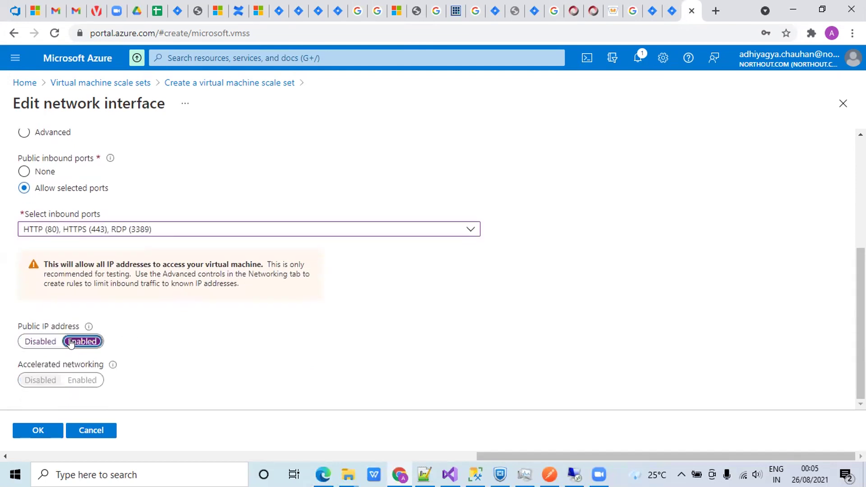
{"action": "scroll", "coordinate": [149, 323], "scroll_direction": "up", "scroll_amount": 4}
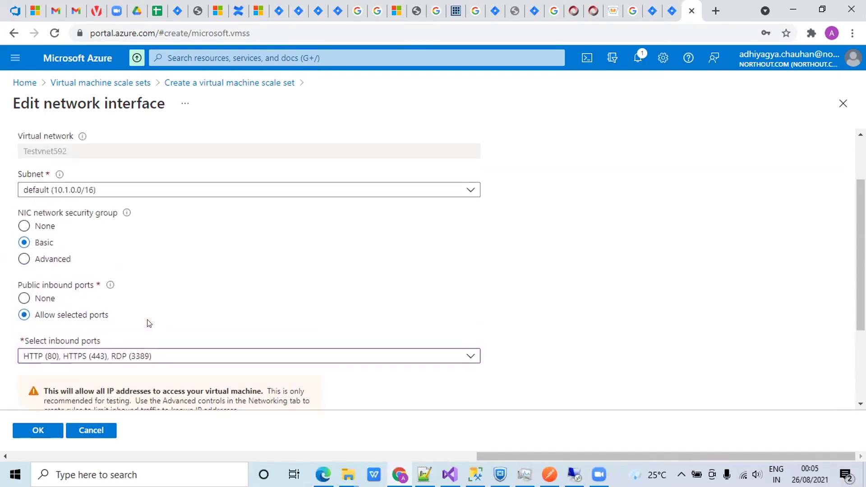
{"action": "scroll", "coordinate": [137, 395], "scroll_direction": "down", "scroll_amount": 4}
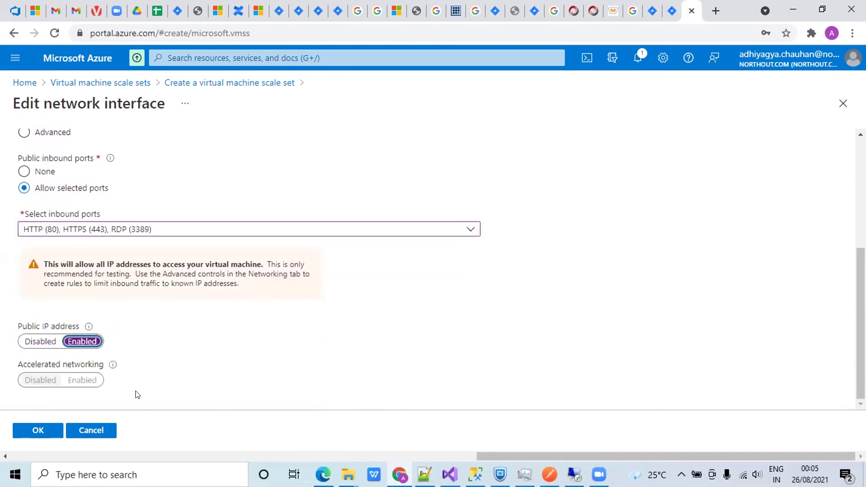
{"action": "left_click", "coordinate": [31, 431]}
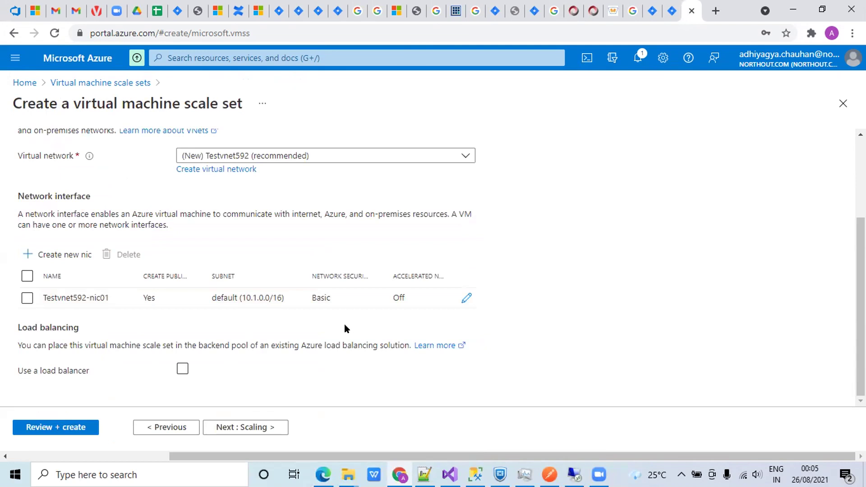
- Put the scale set behind new Azure load balancer vmscaleset22-lb with backend pool bepool
{"action": "left_click", "coordinate": [28, 299]}
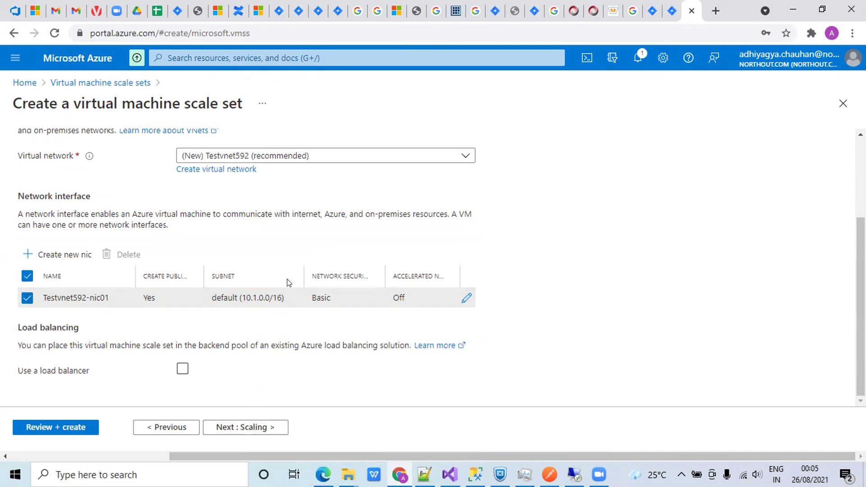
{"action": "left_click", "coordinate": [182, 368]}
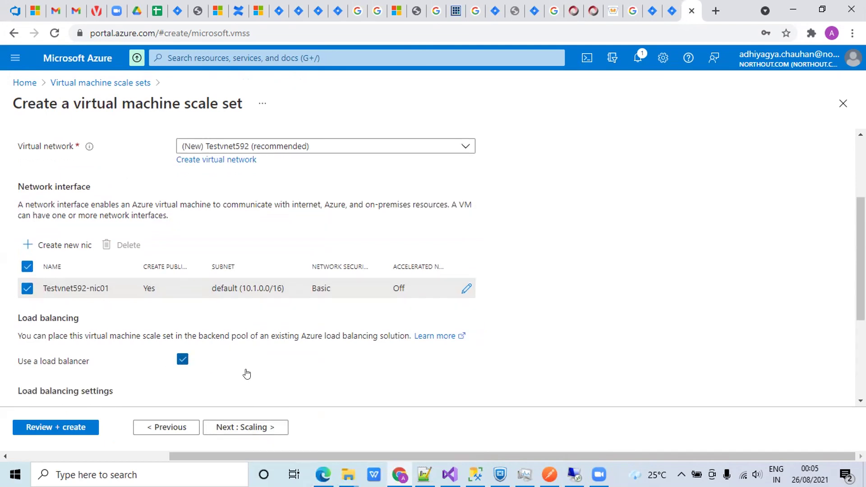
{"action": "scroll", "coordinate": [247, 374], "scroll_direction": "down", "scroll_amount": 4}
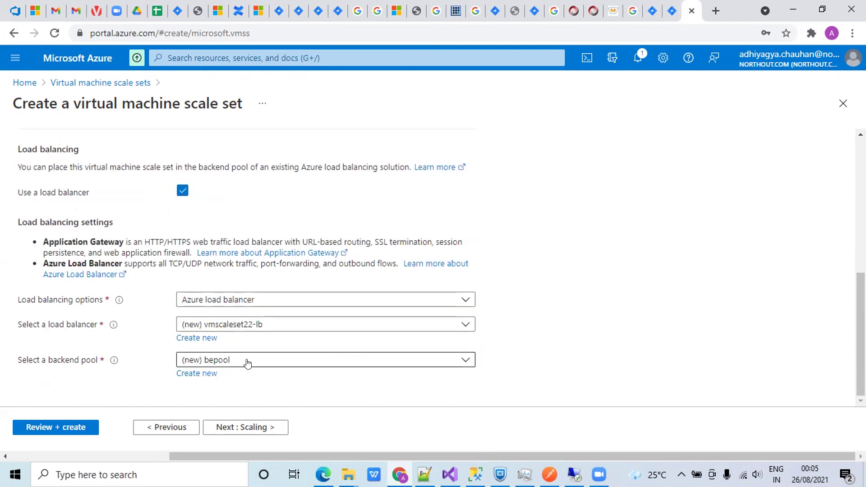
{"action": "left_click", "coordinate": [240, 429]}
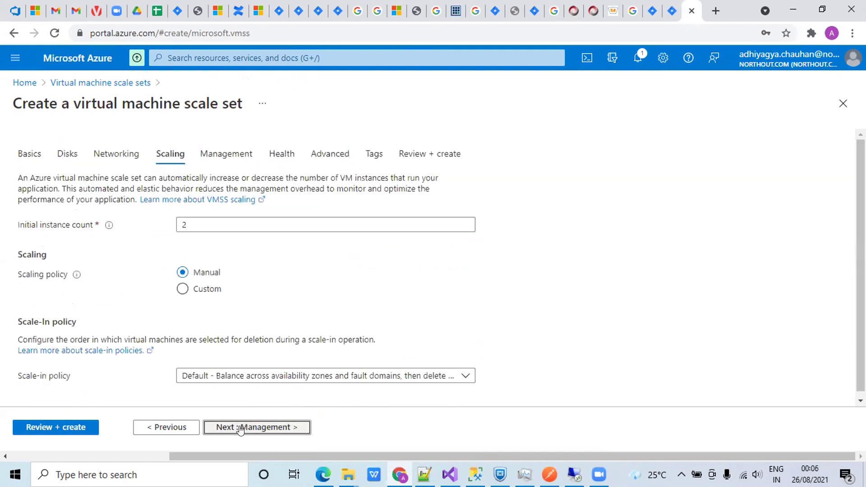
- Choose custom autoscaling, then return to the myscaleset Instances list in the browser
{"action": "left_click", "coordinate": [184, 289]}
{"action": "scroll", "coordinate": [320, 255], "scroll_direction": "down", "scroll_amount": 1}
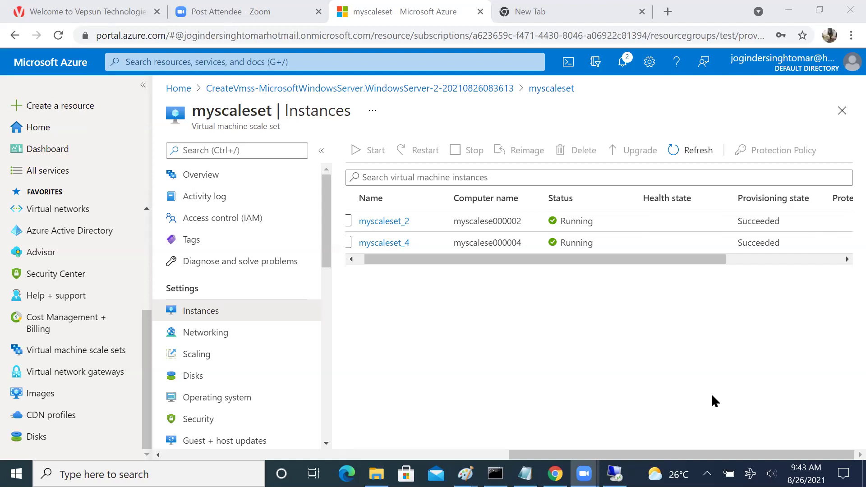
{"action": "left_click", "coordinate": [844, 349]}
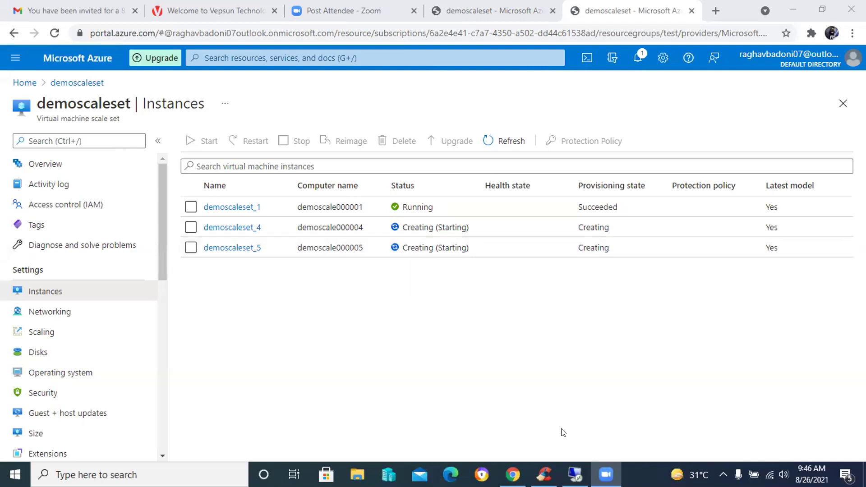
- Return to the Remote Desktop session, where Task Manager shows CPU at 99%
{"action": "left_click", "coordinate": [575, 474]}
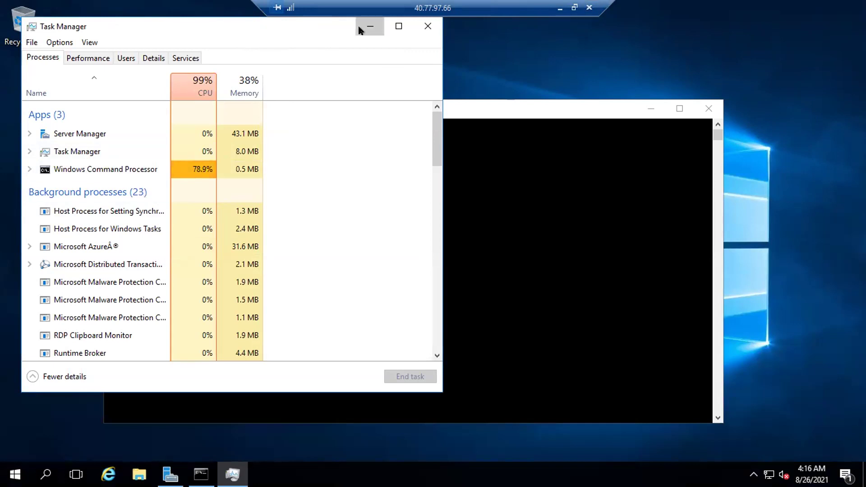
- Minimize Task Manager in the remote session to reveal the command window
{"action": "left_click", "coordinate": [370, 26]}
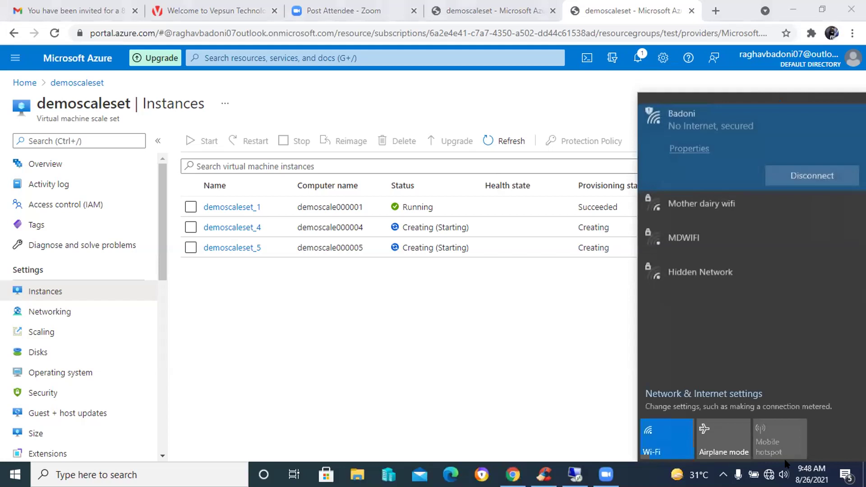
- Close the Wi-Fi flyout, dismiss the Remote Desktop error, and reconnect to 40.77.97.66
{"action": "left_click", "coordinate": [670, 445]}
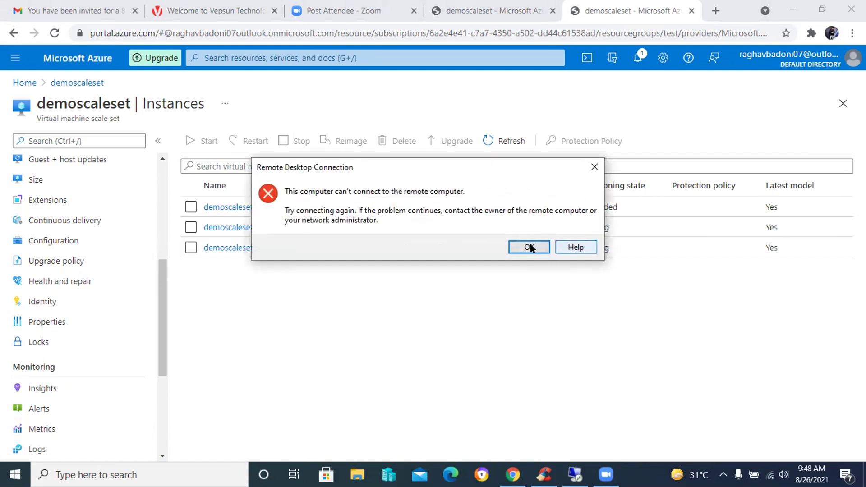
{"action": "left_click", "coordinate": [594, 167]}
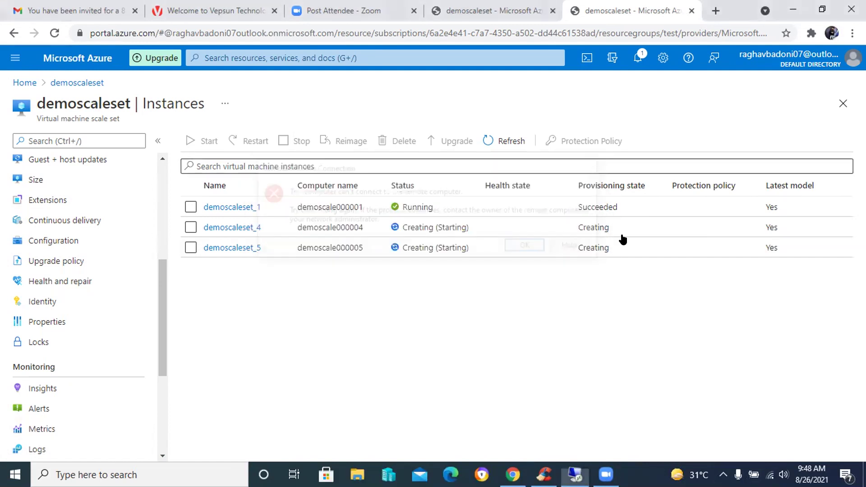
{"action": "left_click", "coordinate": [481, 222]}
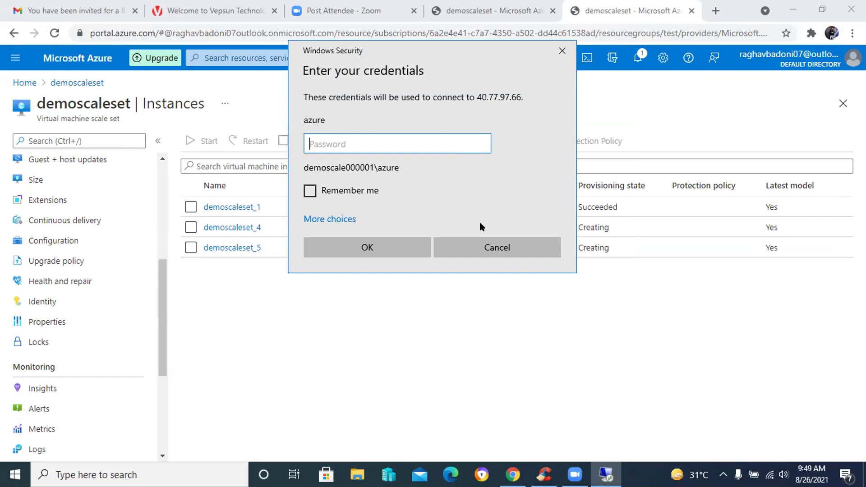
- Enter the VM password to sign in to the remote session at 40.77.97.66
{"action": "type", "text": "************"}
{"action": "key", "text": "Return"}
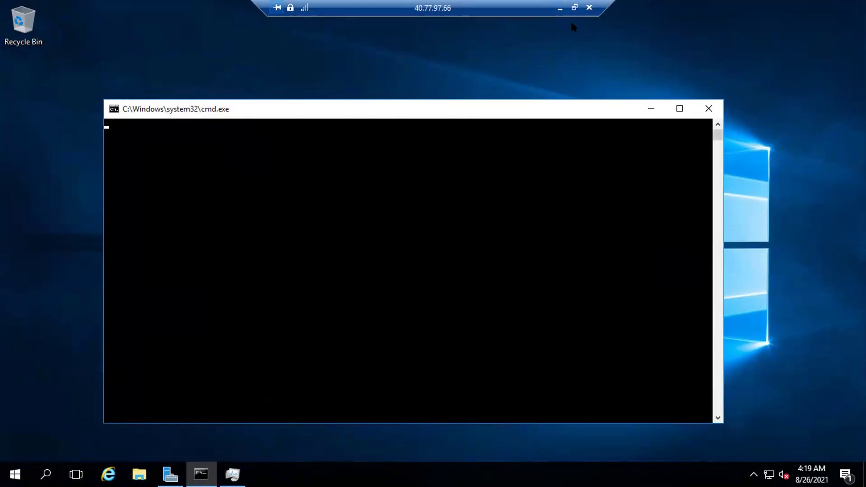
- Minimize the Remote Desktop session to get back to the local Azure portal
{"action": "left_click", "coordinate": [560, 8]}
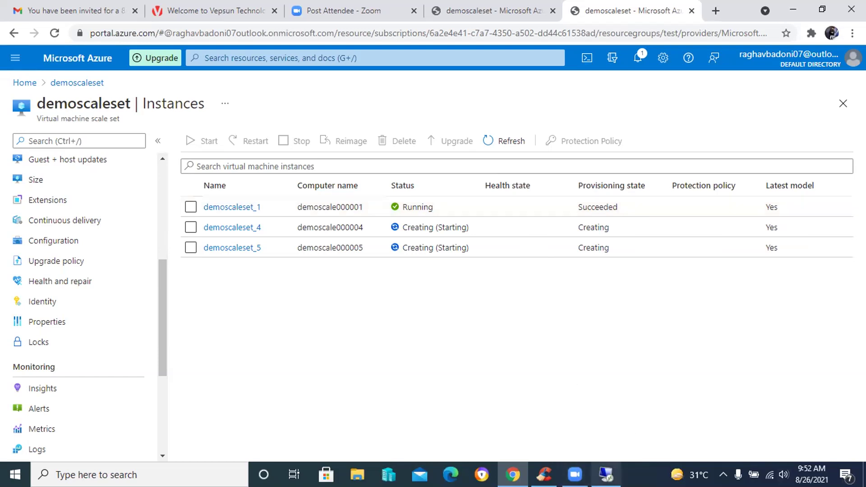
- Restore the full-screen remote session showing cmd and Task Manager at 99% CPU
{"action": "left_click", "coordinate": [605, 474]}
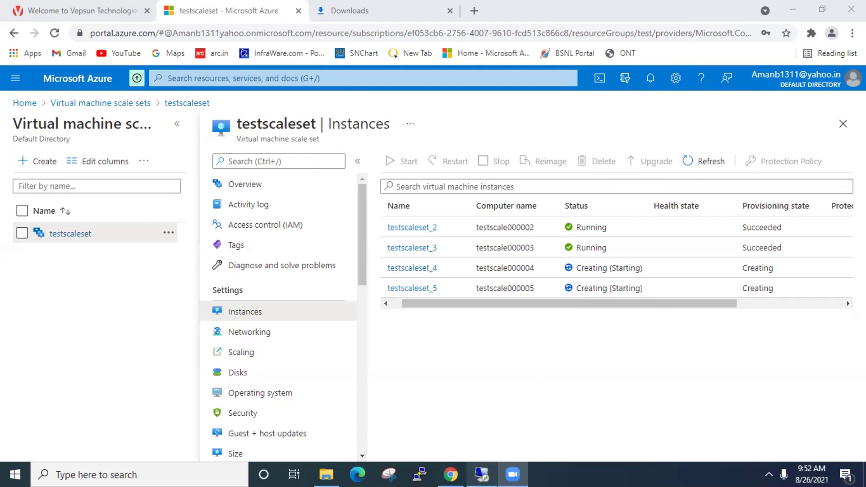
{"action": "left_click", "coordinate": [482, 473]}
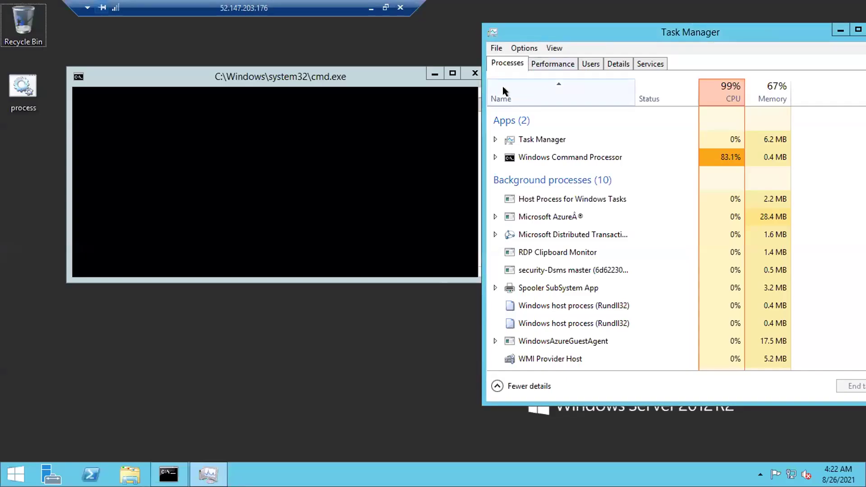
- Check the server's ~99% CPU load in Task Manager and shift its window slightly left
{"action": "key", "text": "alt"}
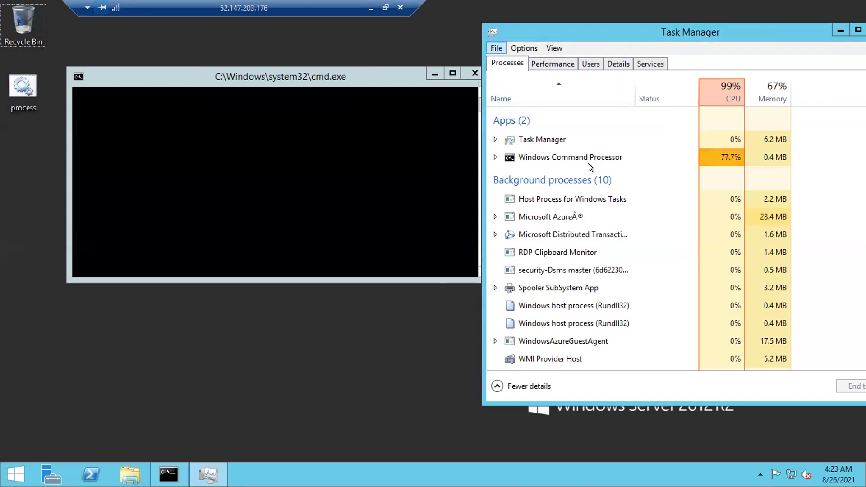
{"action": "key", "text": "alt"}
{"action": "left_click_drag", "start_coordinate": [778, 28], "coordinate": [710, 32]}
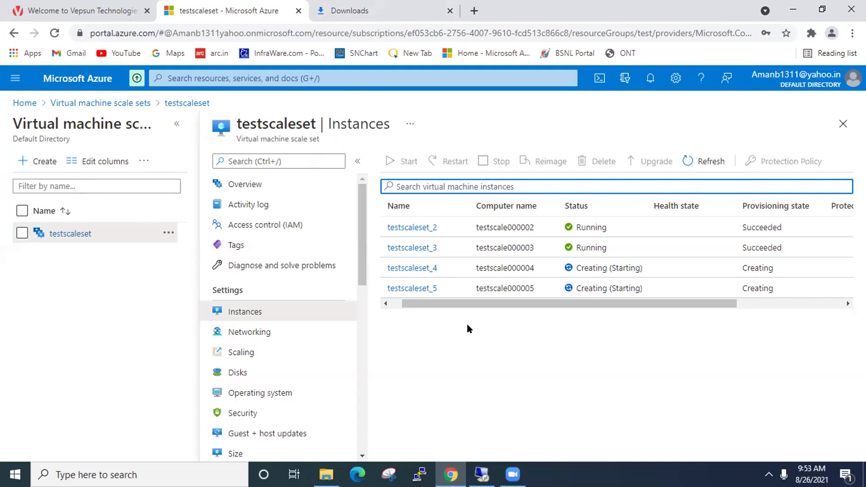
{"action": "mouse_move", "coordinate": [513, 474]}
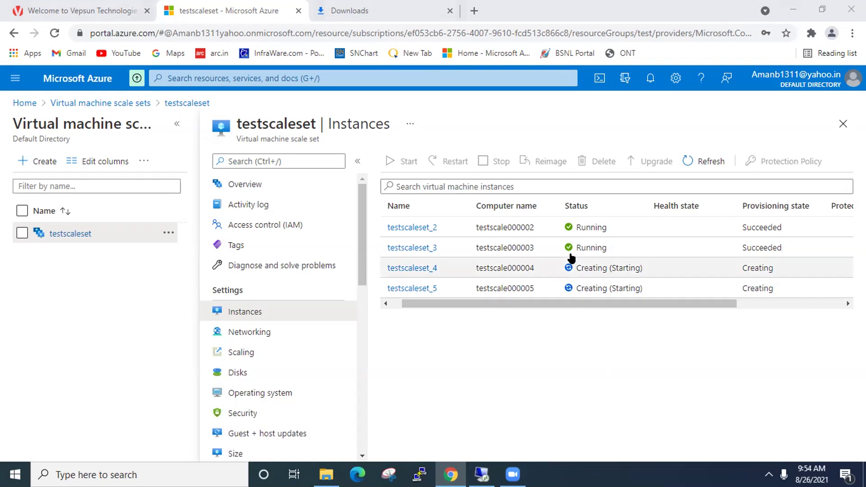
- Switch to the Vepsun AZ-104 course tab and open the Daywise Session Recordings module
{"action": "left_click", "coordinate": [84, 7]}
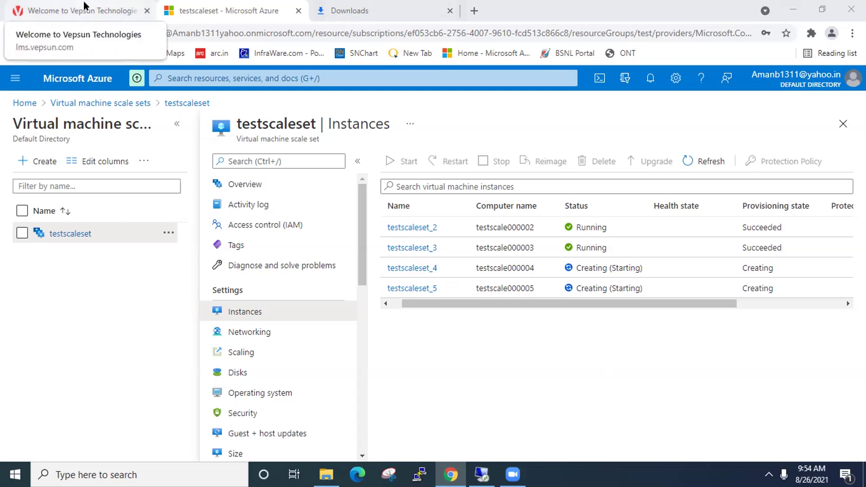
{"action": "scroll", "coordinate": [383, 277], "scroll_direction": "down", "scroll_amount": 10}
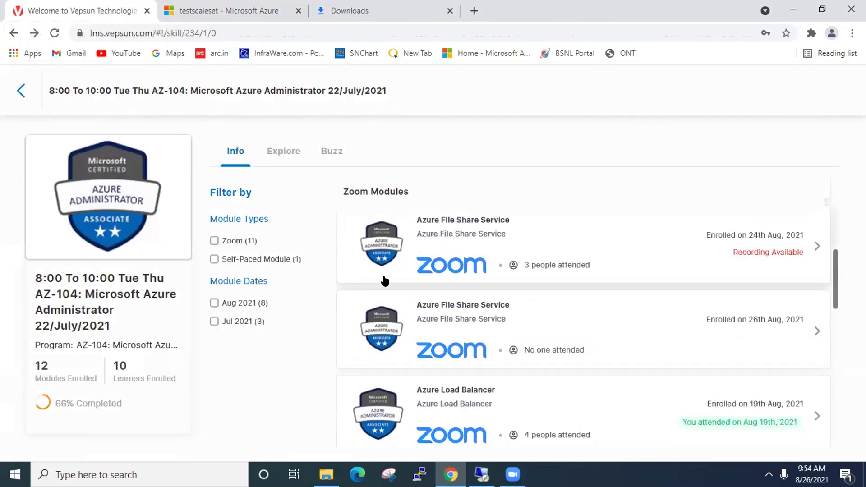
{"action": "scroll", "coordinate": [384, 281], "scroll_direction": "up", "scroll_amount": 5}
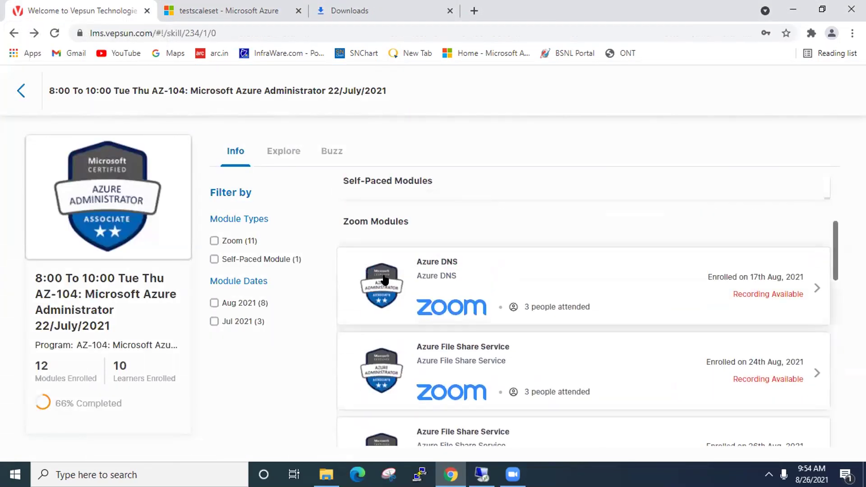
{"action": "scroll", "coordinate": [383, 275], "scroll_direction": "down", "scroll_amount": 10}
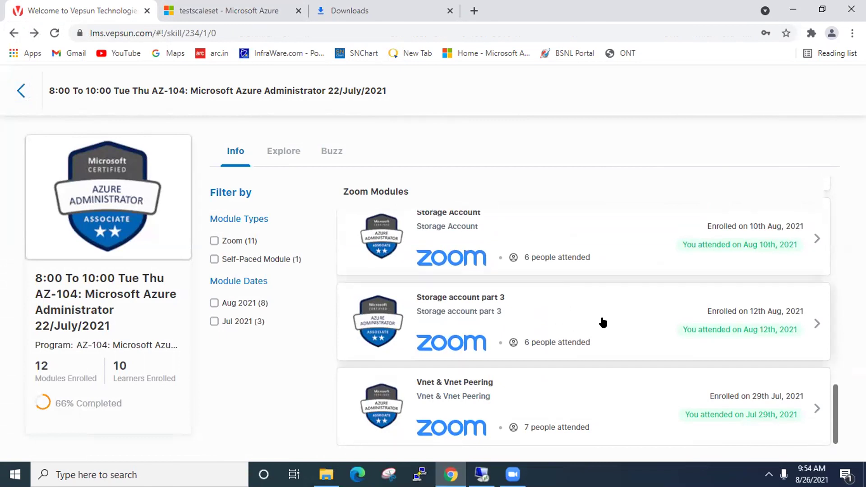
{"action": "scroll", "coordinate": [602, 322], "scroll_direction": "up", "scroll_amount": 5}
{"action": "scroll", "coordinate": [603, 321], "scroll_direction": "up", "scroll_amount": 10}
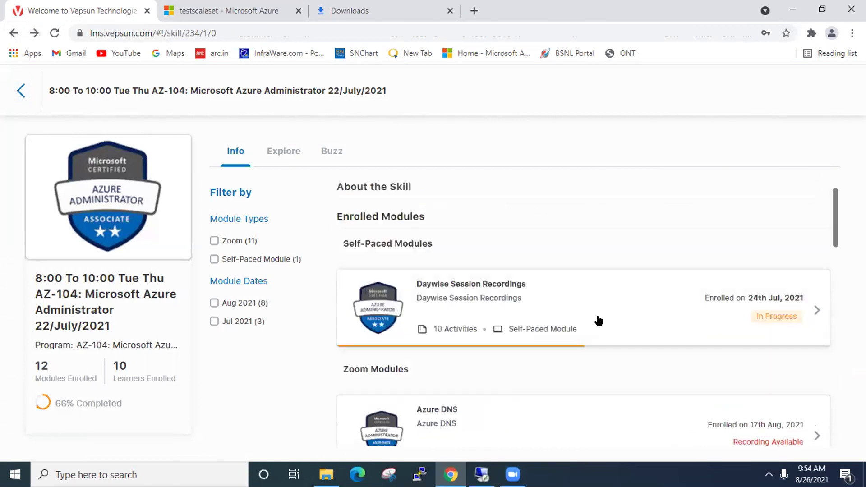
{"action": "left_click", "coordinate": [464, 340]}
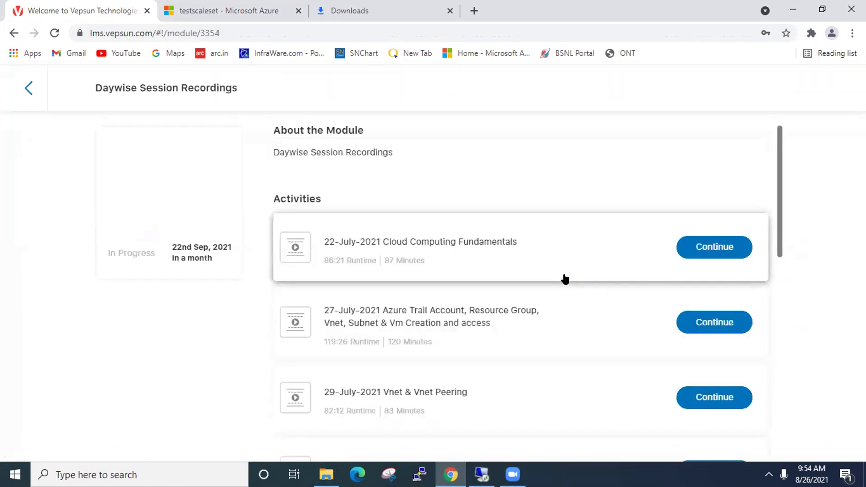
{"action": "scroll", "coordinate": [565, 279], "scroll_direction": "down", "scroll_amount": 4}
{"action": "scroll", "coordinate": [567, 281], "scroll_direction": "up", "scroll_amount": 3}
{"action": "scroll", "coordinate": [567, 280], "scroll_direction": "down", "scroll_amount": 3}
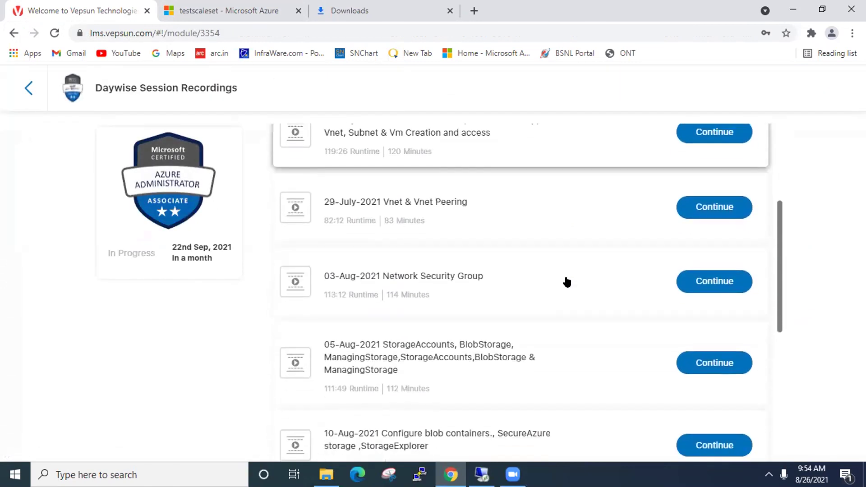
- Open the 05-Aug-2021 storage accounts recording, download it, then bring up the remote session
{"action": "left_click", "coordinate": [723, 302]}
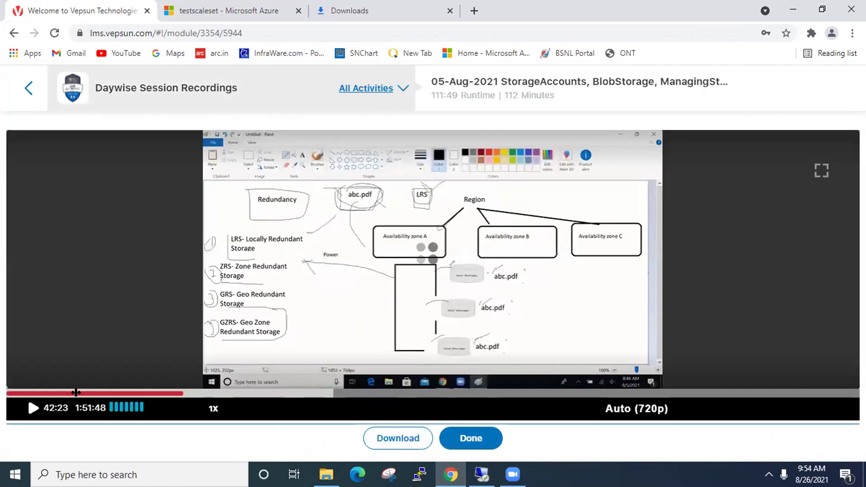
{"action": "left_click", "coordinate": [392, 438]}
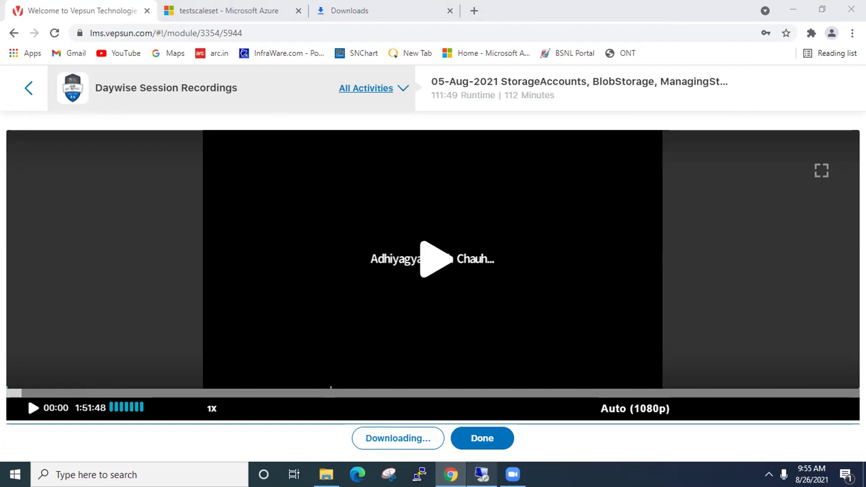
{"action": "left_click", "coordinate": [481, 474]}
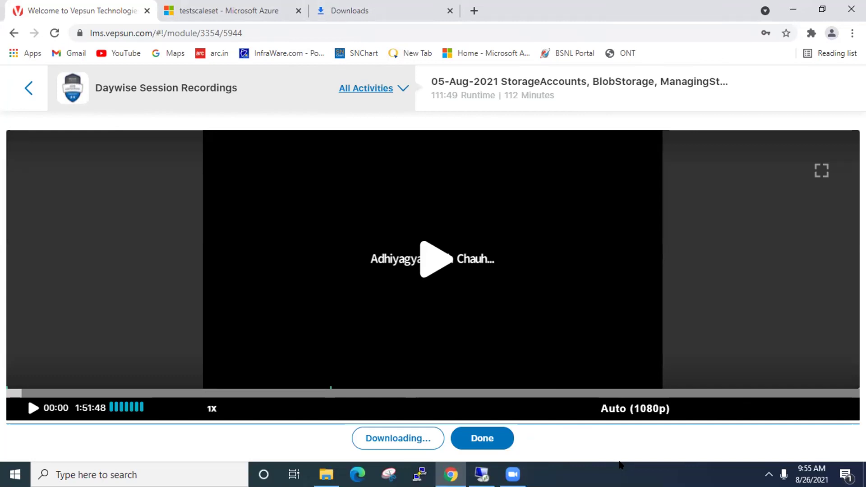
{"action": "mouse_move", "coordinate": [513, 474]}
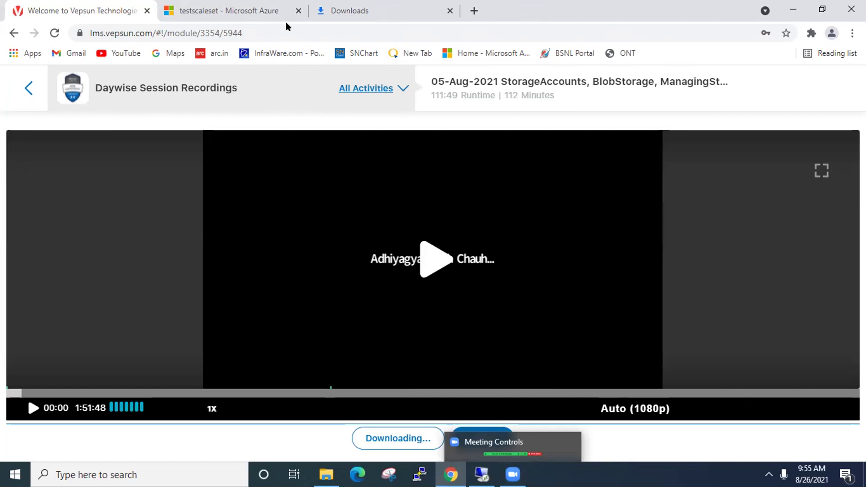
- Return to the testscaleset instances list and refresh it so all four show Running/Succeeded
{"action": "left_click", "coordinate": [246, 12]}
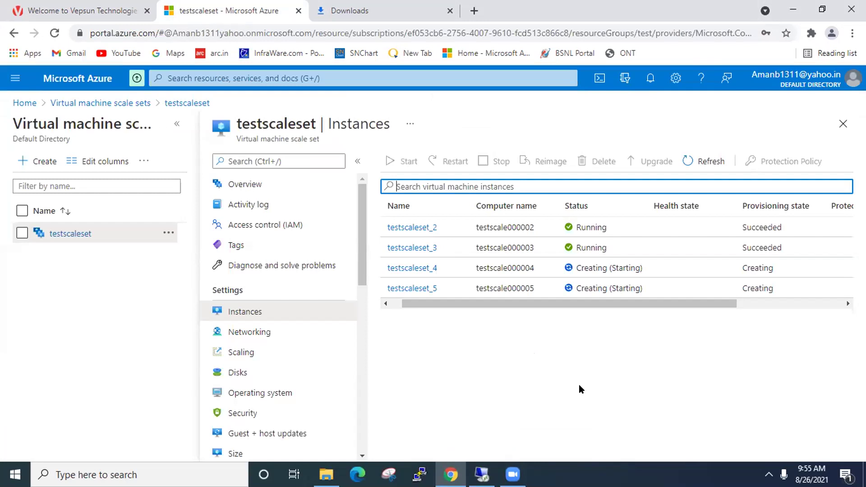
{"action": "left_click_drag", "start_coordinate": [610, 303], "coordinate": [591, 321]}
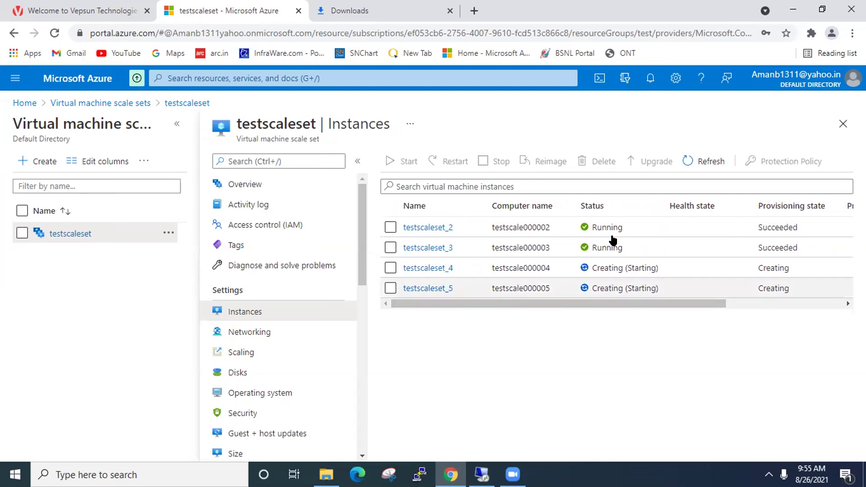
{"action": "left_click", "coordinate": [704, 161]}
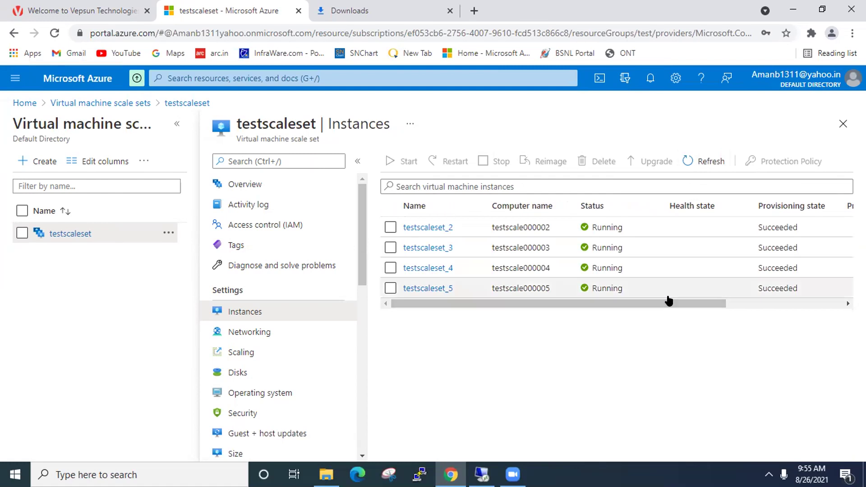
- Scroll the instances table sideways to review testscaleset_2 through _5, then lock Windows
{"action": "left_click_drag", "start_coordinate": [717, 305], "coordinate": [646, 305]}
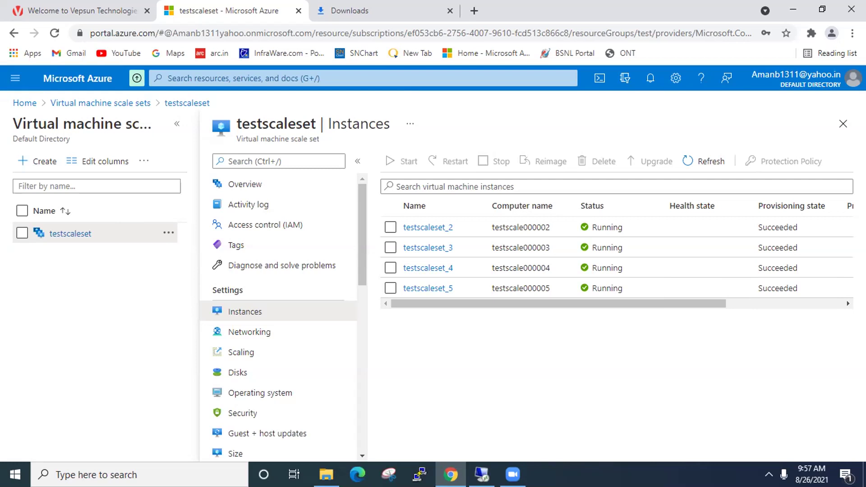
{"action": "key", "text": "super+l"}
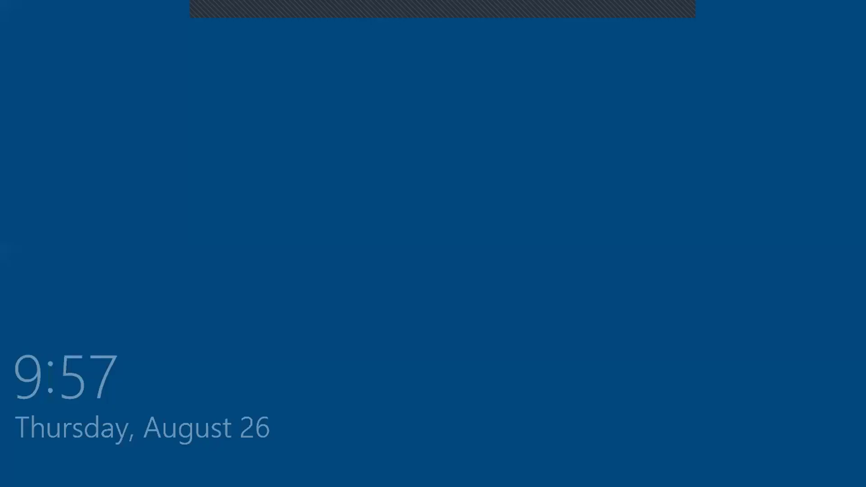
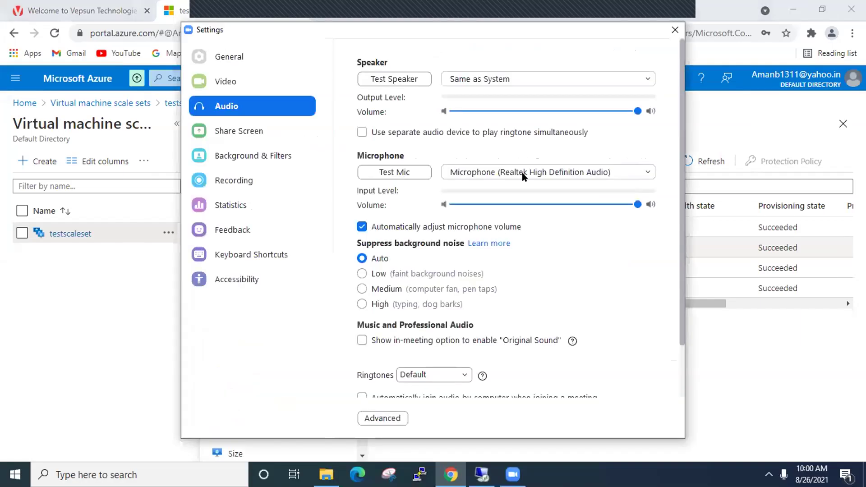
- Close the Zoom audio settings and refresh testscaleset's instance list, checking all four instances still run
{"action": "left_click", "coordinate": [674, 30]}
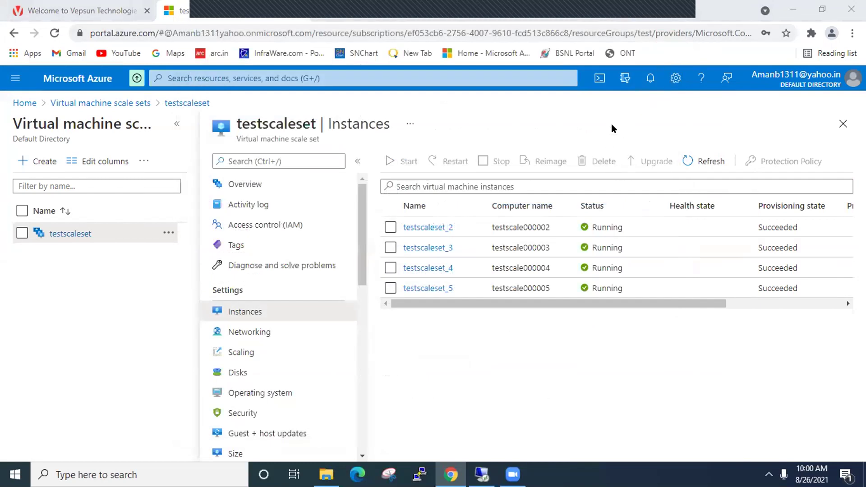
{"action": "left_click", "coordinate": [700, 161]}
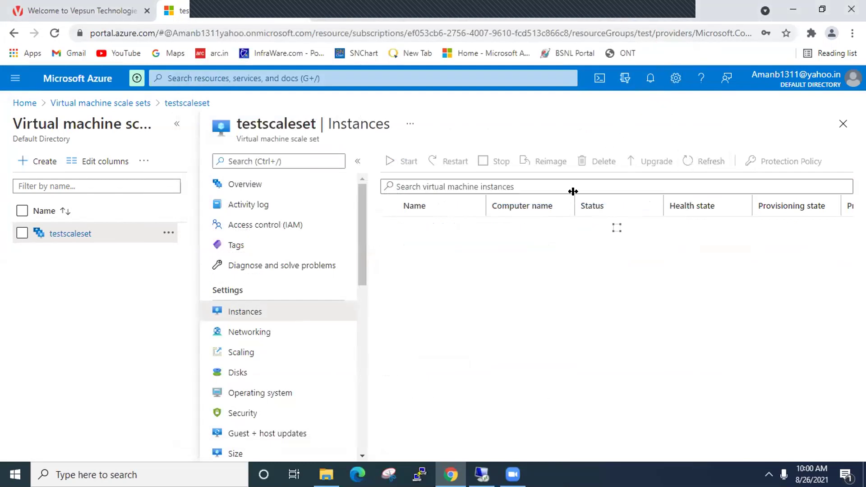
{"action": "left_click", "coordinate": [694, 161]}
{"action": "left_click_drag", "start_coordinate": [653, 303], "coordinate": [562, 314]}
{"action": "left_click", "coordinate": [699, 161]}
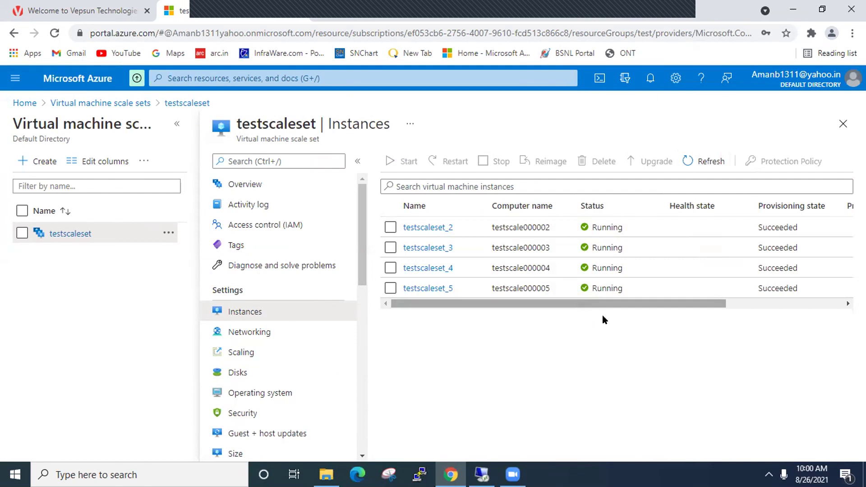
{"action": "left_click", "coordinate": [683, 163]}
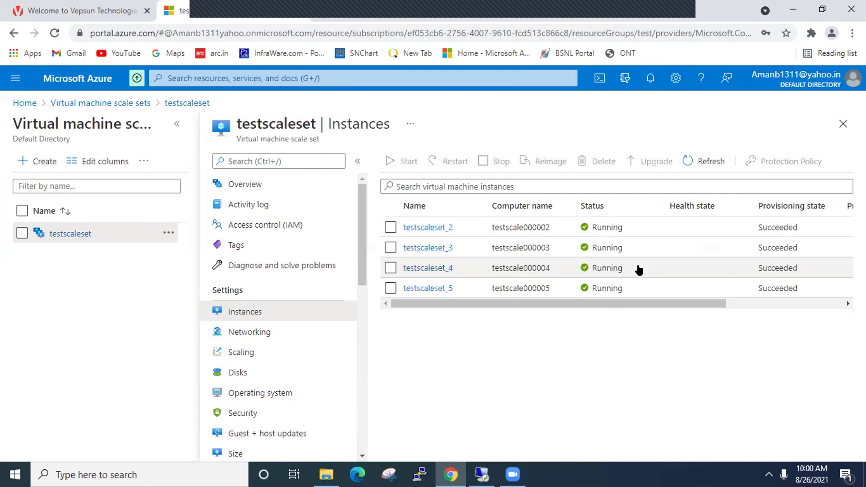
{"action": "left_click_drag", "start_coordinate": [630, 304], "coordinate": [722, 304]}
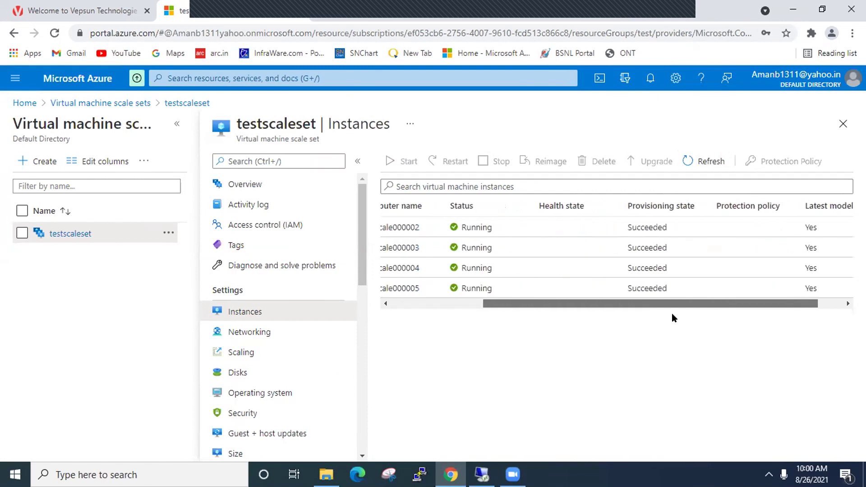
{"action": "left_click_drag", "start_coordinate": [672, 314], "coordinate": [593, 324]}
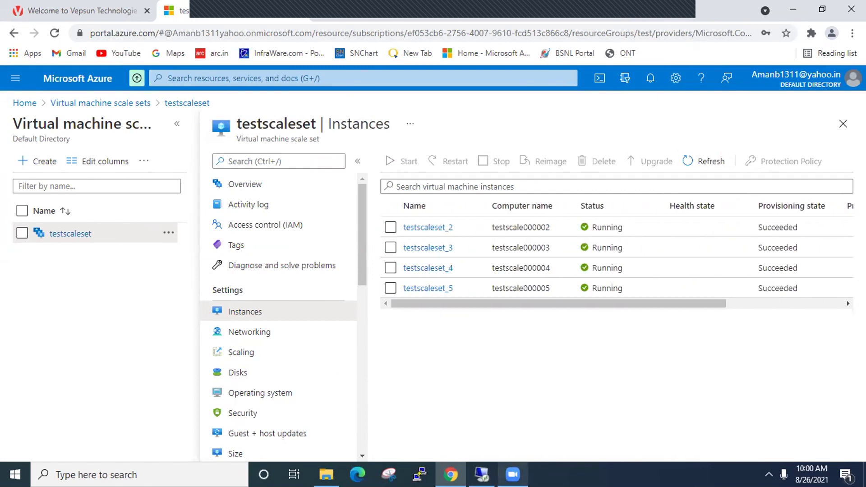
- Maximize the remote desktop session, close cmd.exe on the server, then minimize back to the portal
{"action": "mouse_move", "coordinate": [482, 475]}
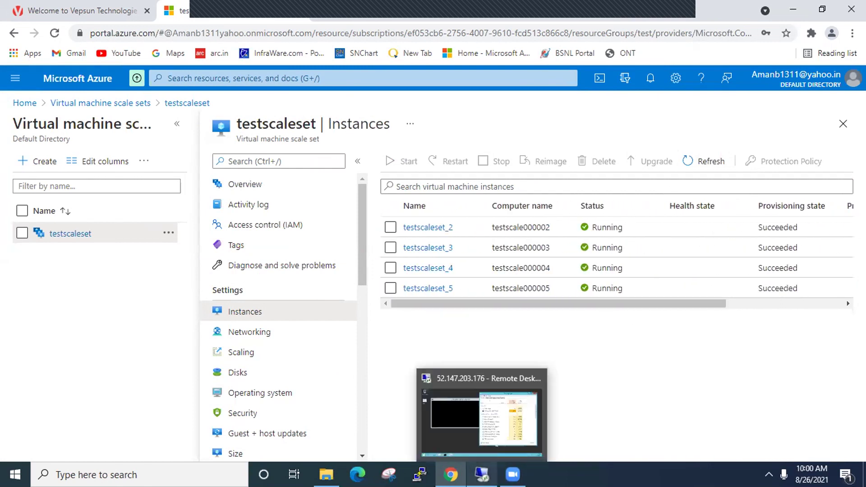
{"action": "left_click", "coordinate": [487, 435]}
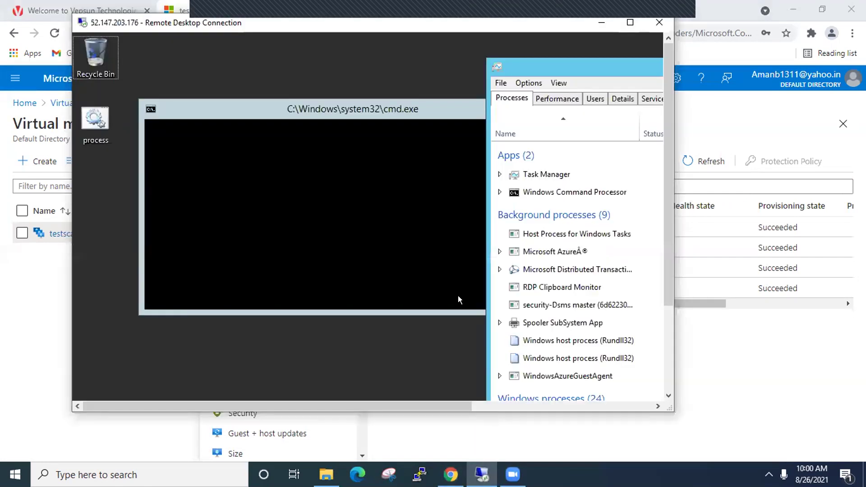
{"action": "left_click", "coordinate": [630, 23]}
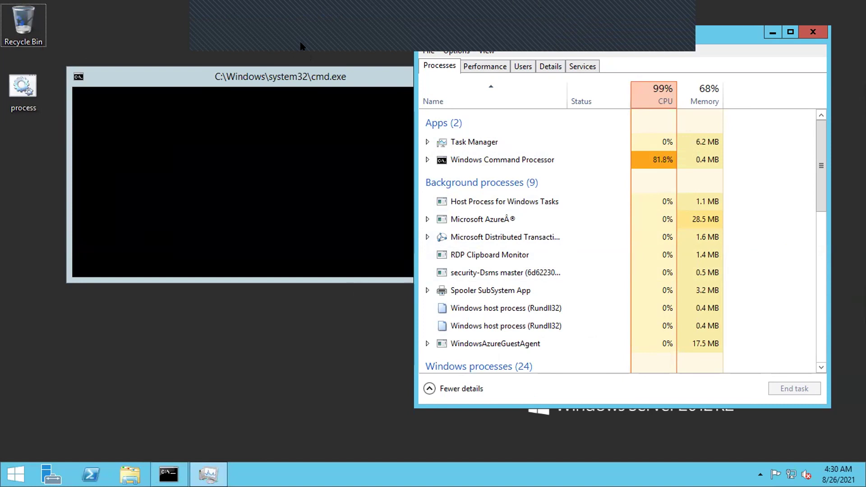
{"action": "left_click", "coordinate": [334, 74]}
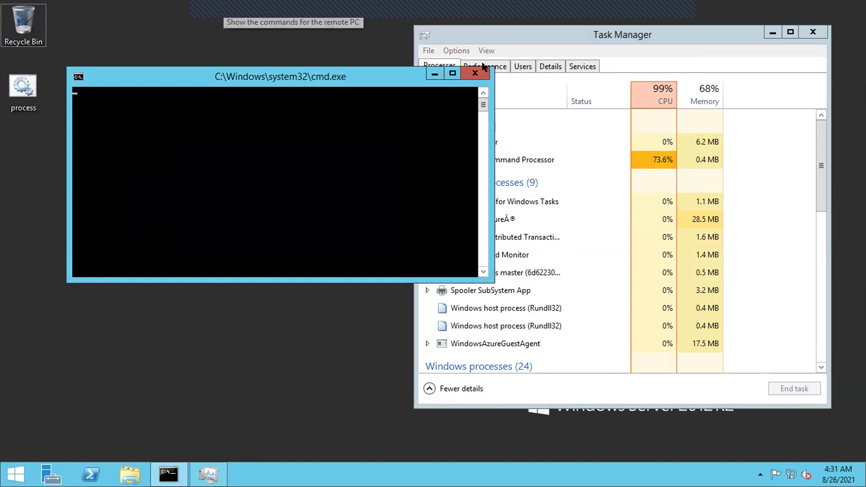
{"action": "left_click", "coordinate": [475, 73]}
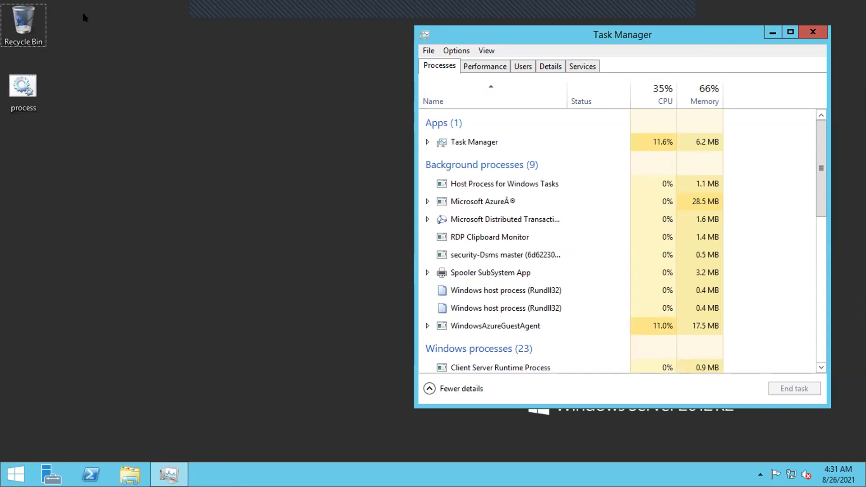
{"action": "left_click", "coordinate": [510, 8]}
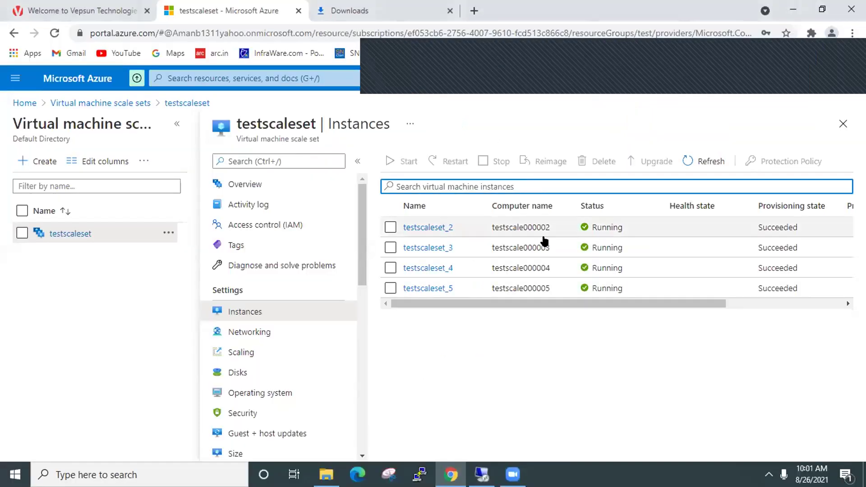
{"action": "left_click", "coordinate": [708, 161]}
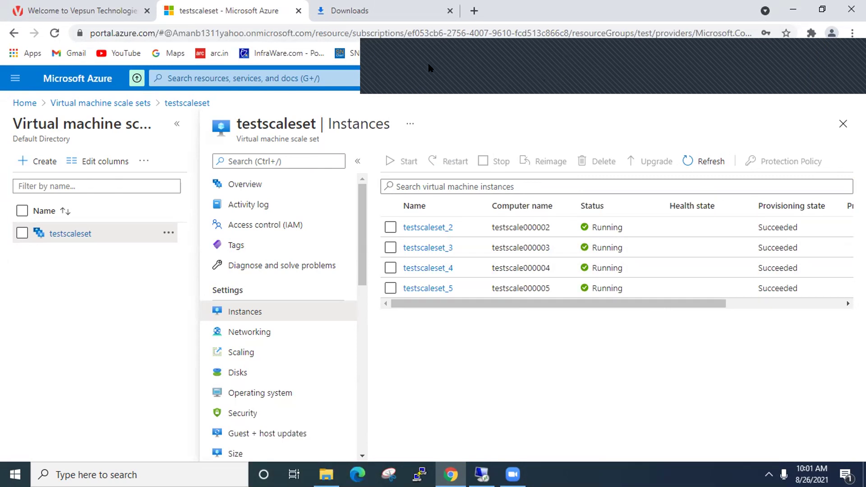
{"action": "left_click", "coordinate": [389, 74]}
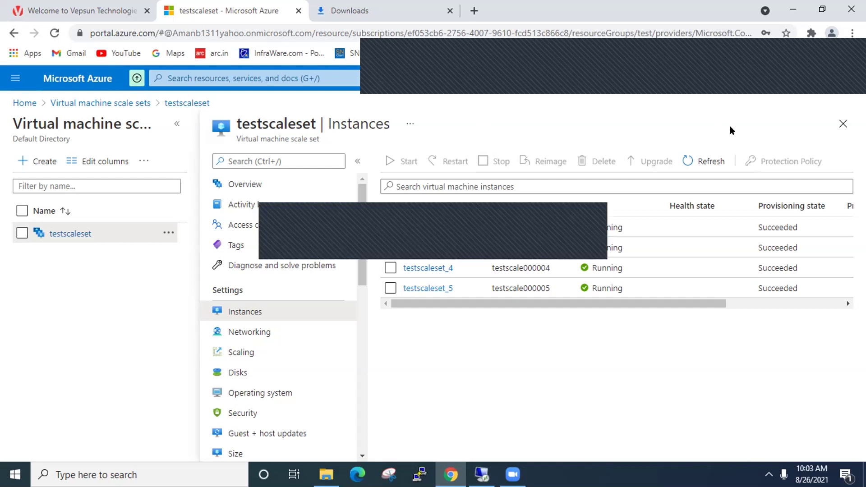
- Refresh the testscaleset instance list to see testscaleset_5 deleting
{"action": "left_click", "coordinate": [690, 162]}
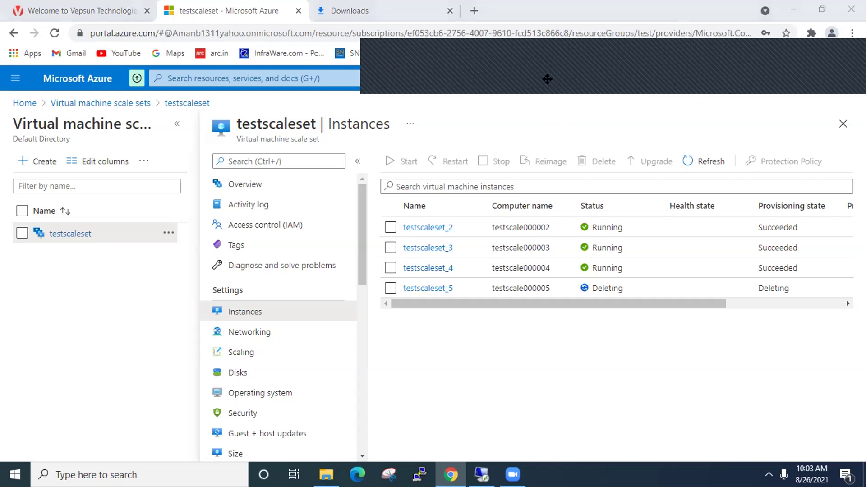
{"action": "left_click", "coordinate": [650, 79]}
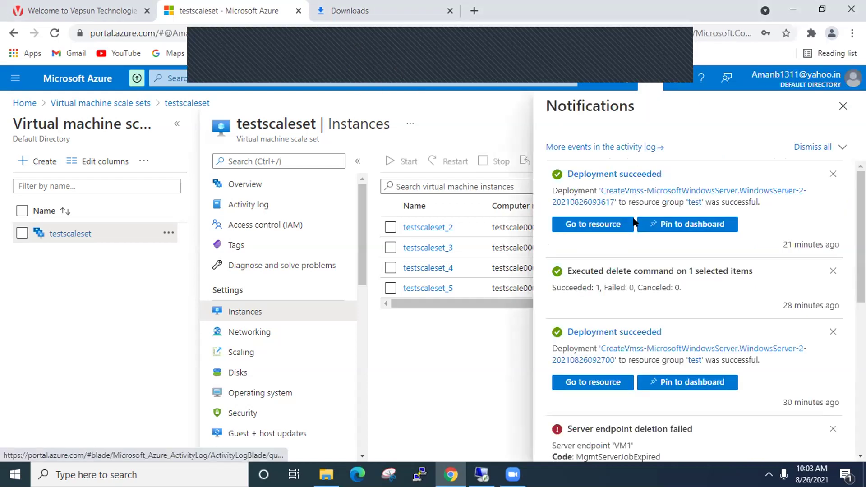
{"action": "scroll", "coordinate": [622, 230], "scroll_direction": "down", "scroll_amount": 10}
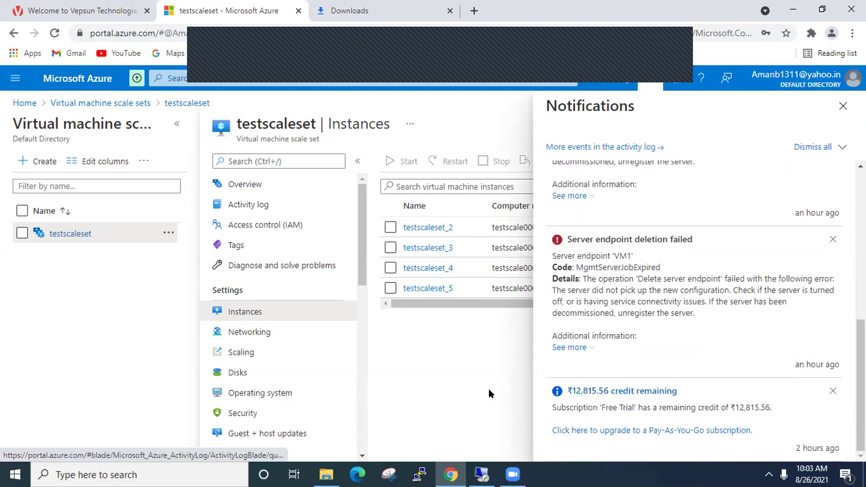
{"action": "left_click", "coordinate": [842, 106]}
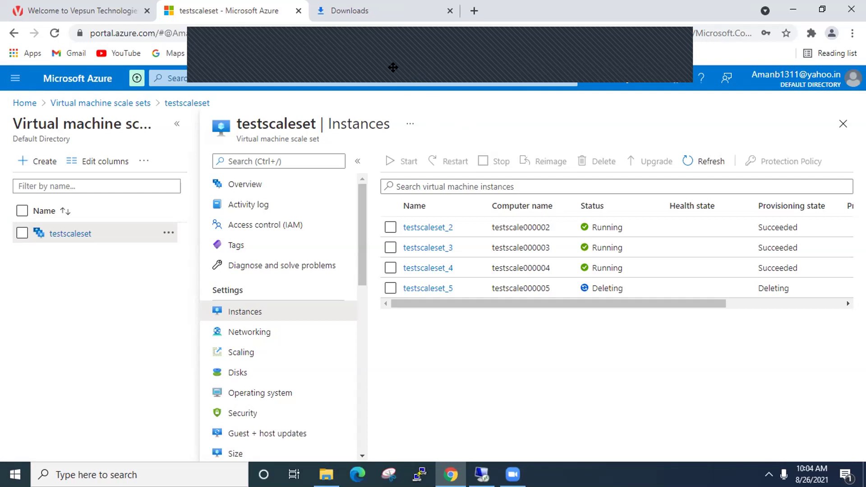
{"action": "mouse_move", "coordinate": [821, 87]}
{"action": "left_click", "coordinate": [646, 81]}
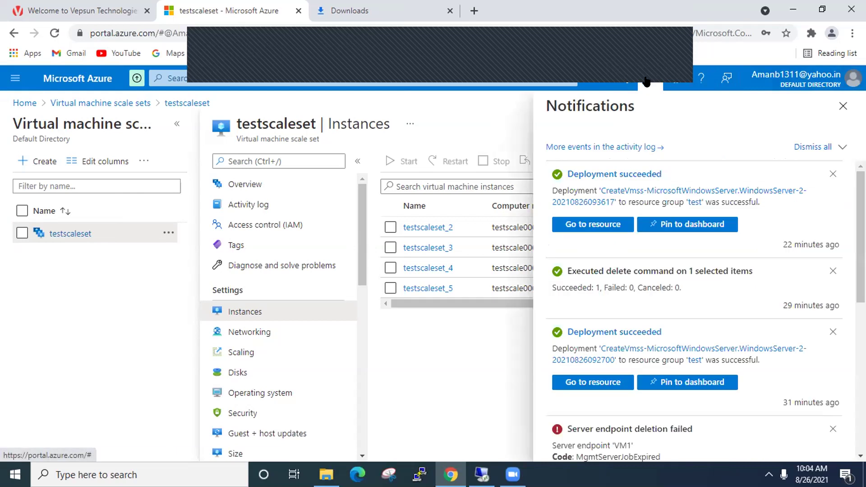
{"action": "scroll", "coordinate": [670, 261], "scroll_direction": "down", "scroll_amount": 4}
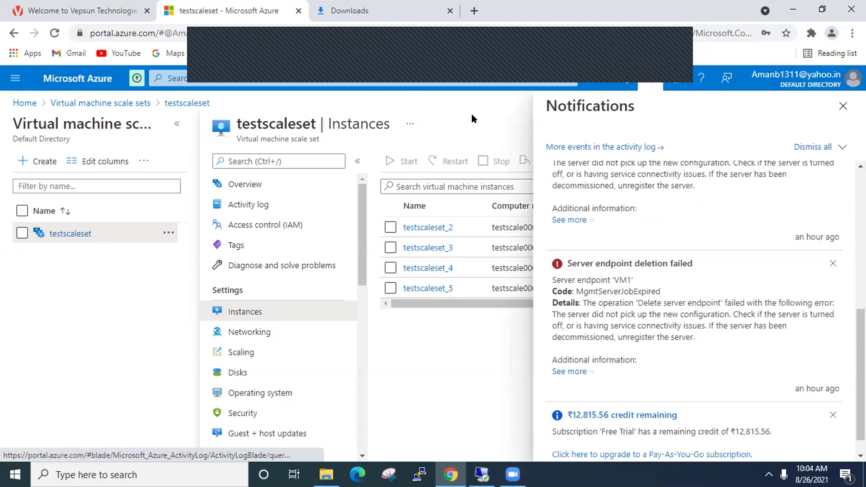
{"action": "scroll", "coordinate": [669, 413], "scroll_direction": "down", "scroll_amount": 1}
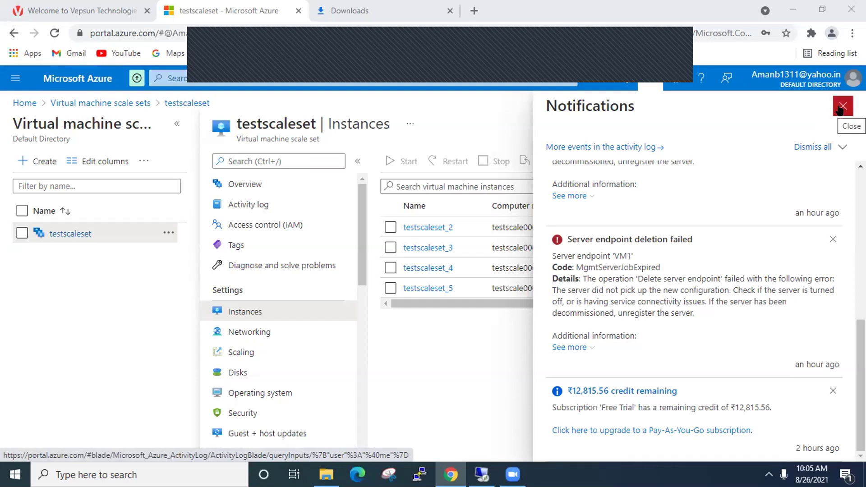
{"action": "scroll", "coordinate": [861, 361], "scroll_direction": "up", "scroll_amount": 10}
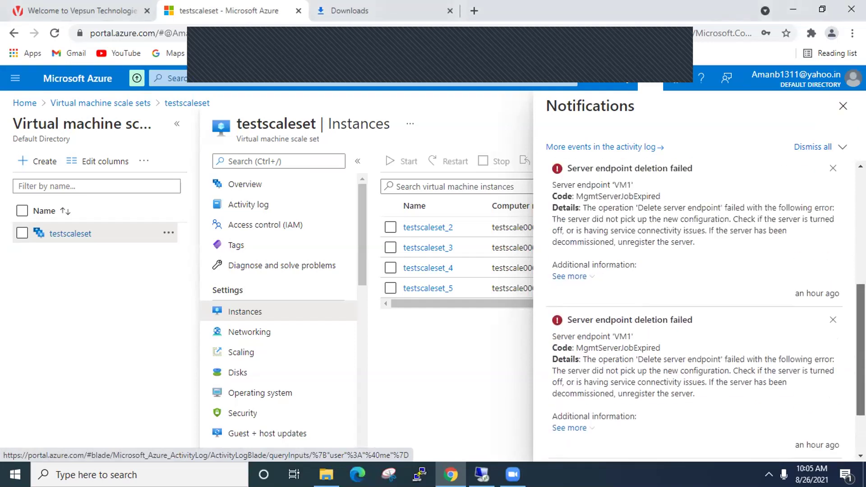
{"action": "scroll", "coordinate": [694, 311], "scroll_direction": "down", "scroll_amount": 10}
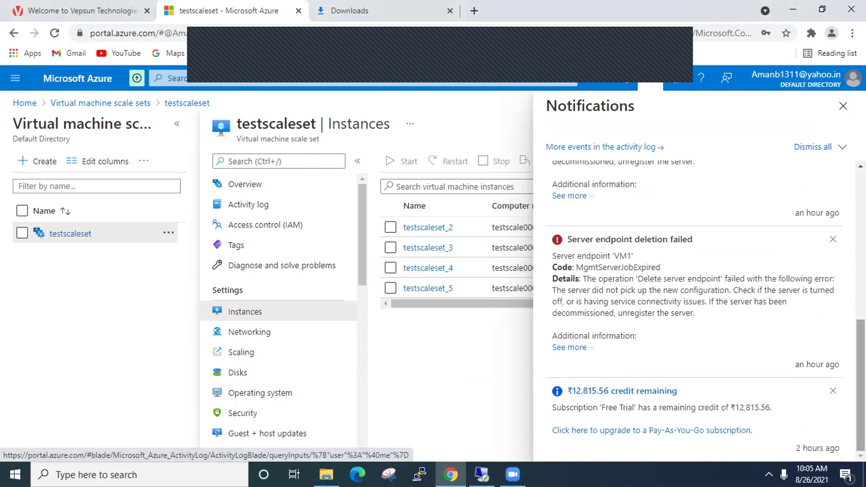
{"action": "left_click", "coordinate": [843, 107]}
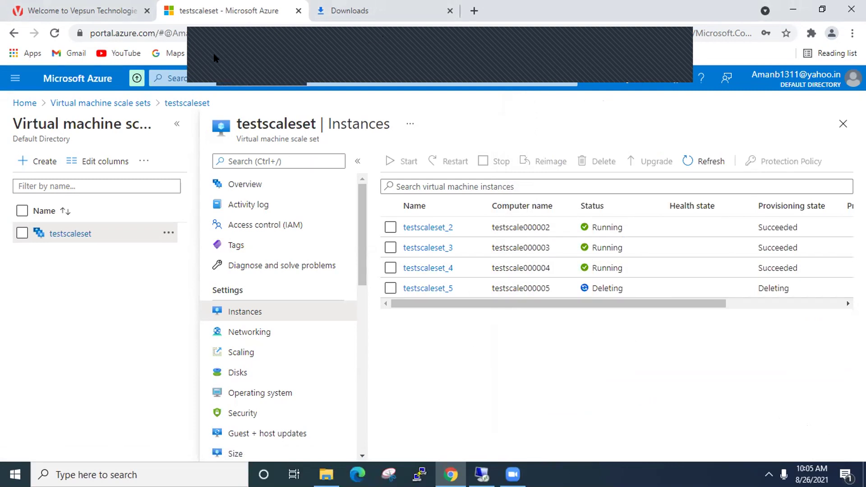
- Refresh the instance list once more and scroll back up the page
{"action": "left_click", "coordinate": [705, 162]}
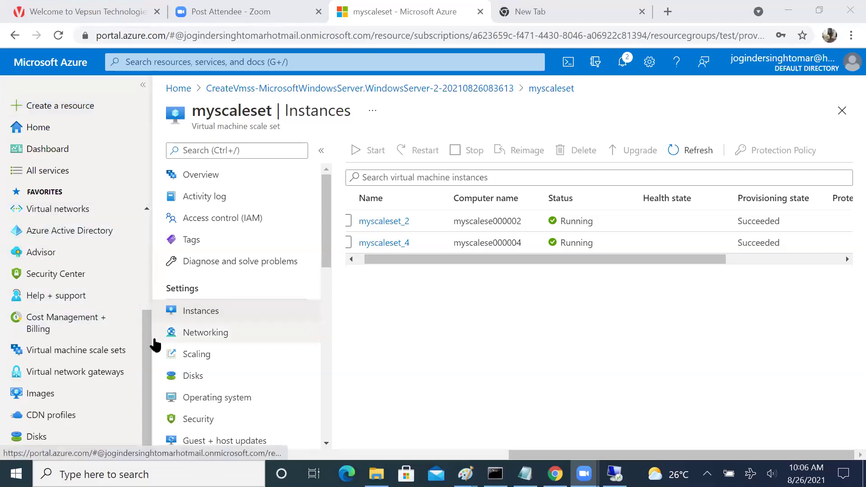
{"action": "scroll", "coordinate": [116, 199], "scroll_direction": "up", "scroll_amount": 4}
- Delete the 'test' resource group, confirming with its name 'test', and check the operation's progress
{"action": "left_click", "coordinate": [59, 242]}
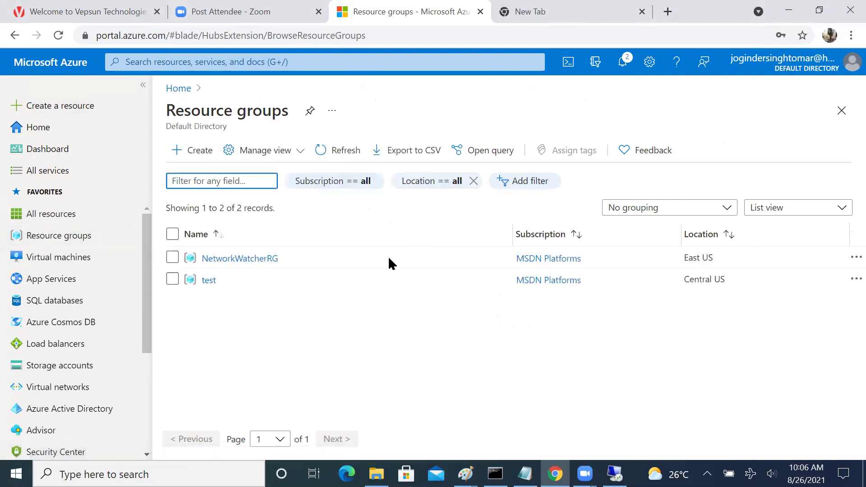
{"action": "left_click", "coordinate": [172, 279]}
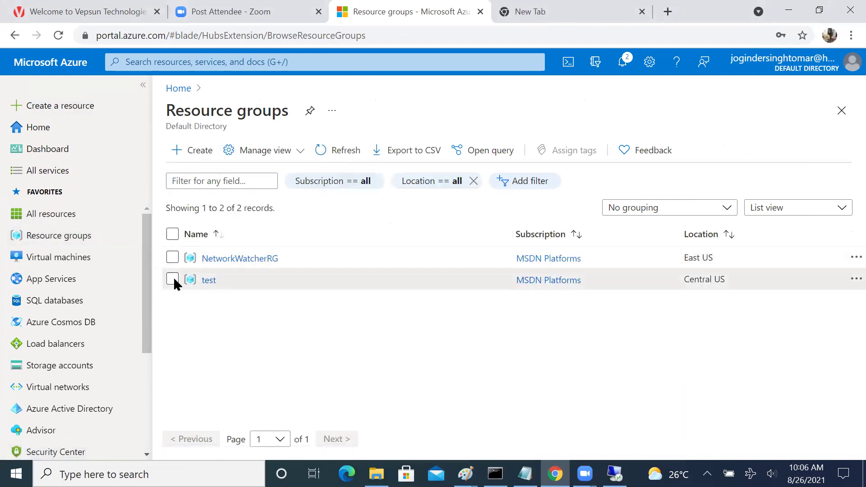
{"action": "left_click", "coordinate": [210, 282]}
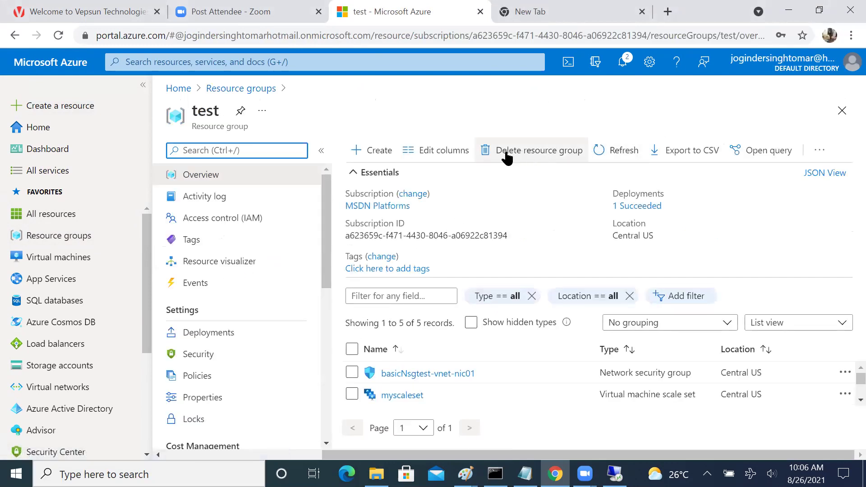
{"action": "left_click", "coordinate": [532, 153]}
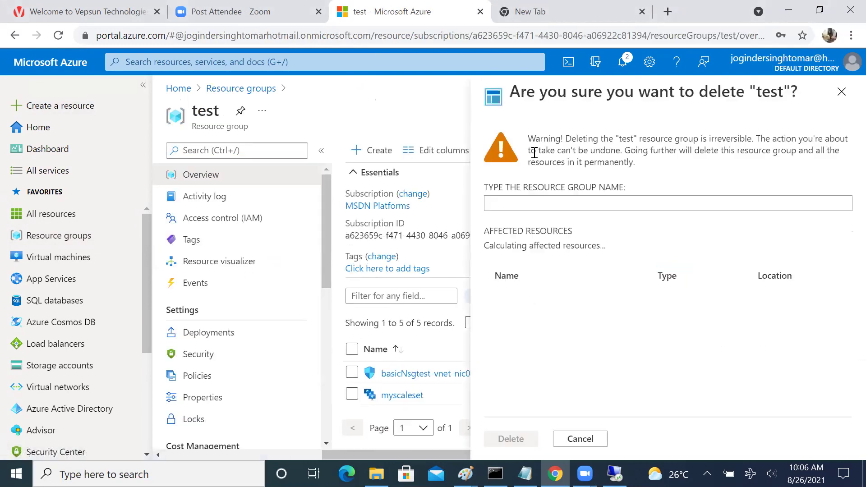
{"action": "left_click", "coordinate": [555, 210]}
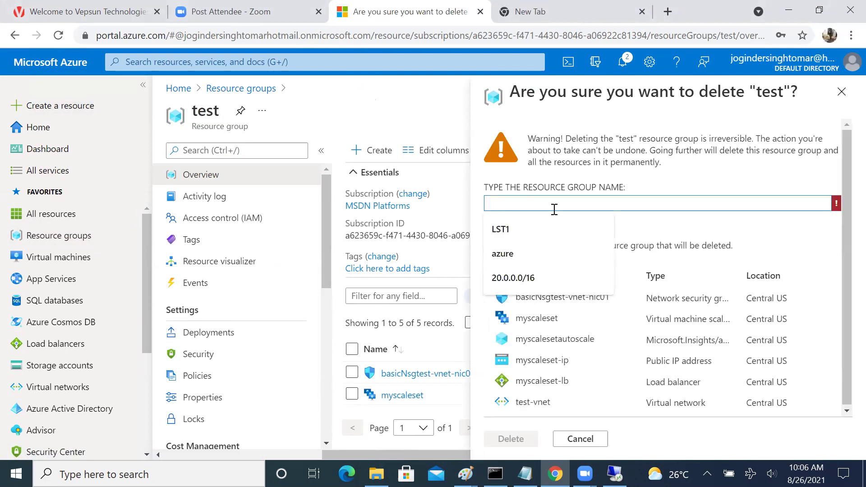
{"action": "type", "text": "test"}
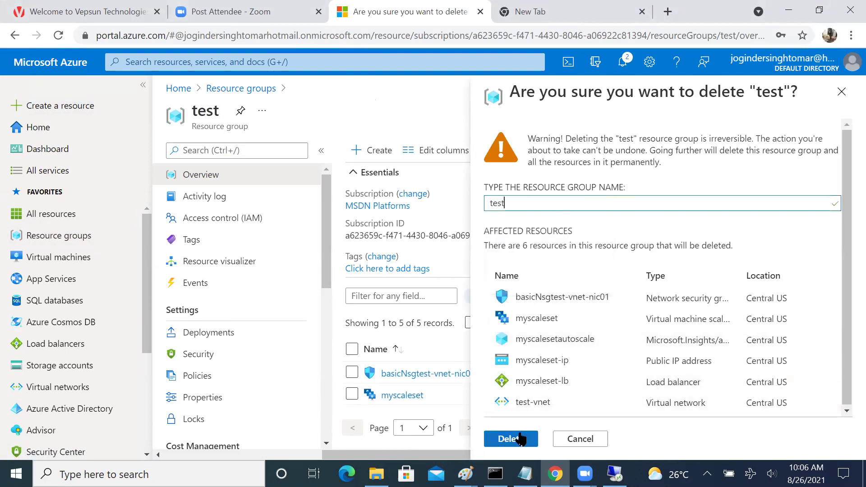
{"action": "left_click", "coordinate": [520, 437]}
{"action": "left_click", "coordinate": [622, 62]}
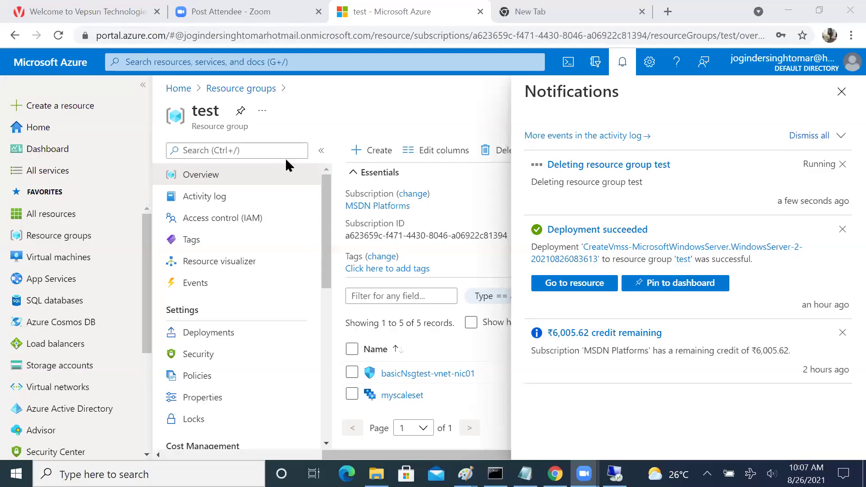
- Launch Paint from the Run box and write the title 'Home work assignment' near the top
{"action": "key", "text": "super+r"}
{"action": "type", "text": "chrome"}
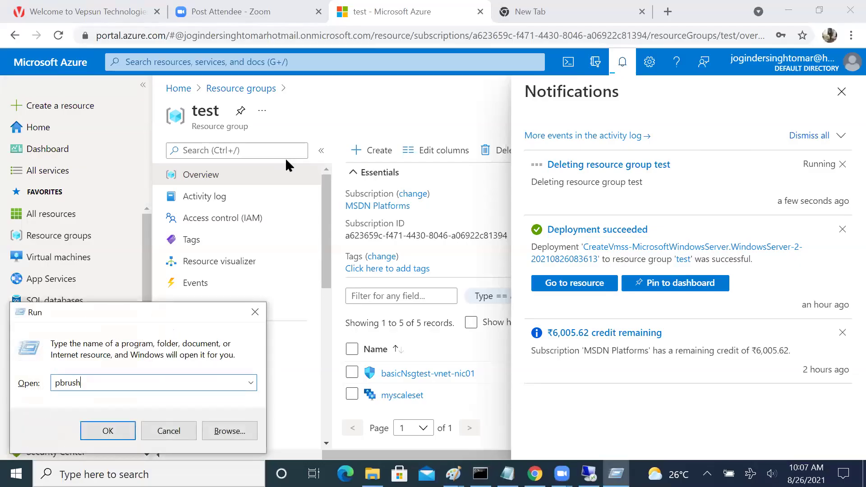
{"action": "key", "text": "Return"}
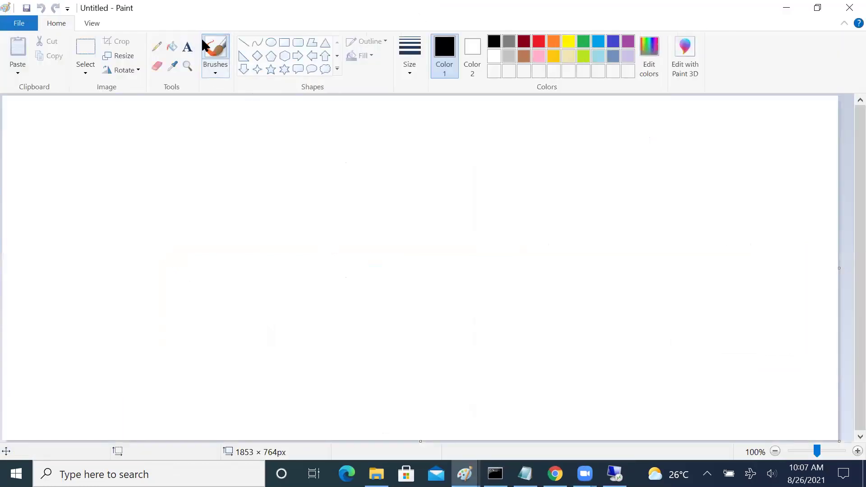
{"action": "left_click", "coordinate": [187, 47]}
{"action": "left_click", "coordinate": [304, 110]}
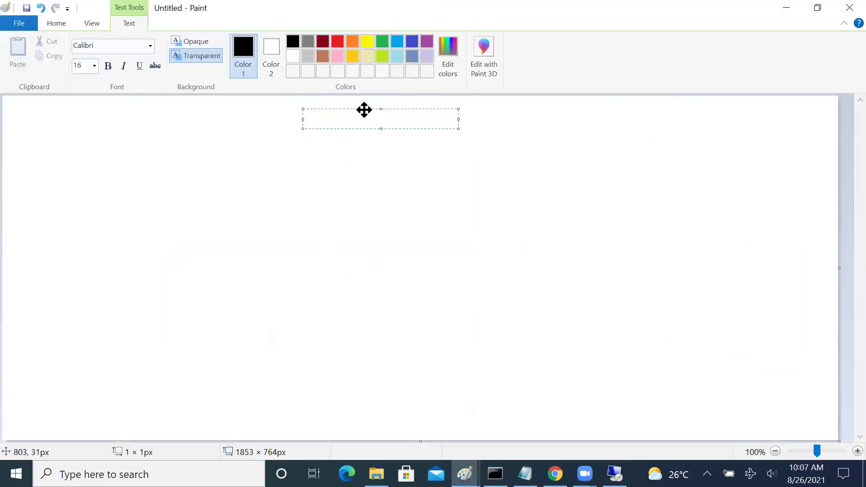
{"action": "type", "text": "Home work"}
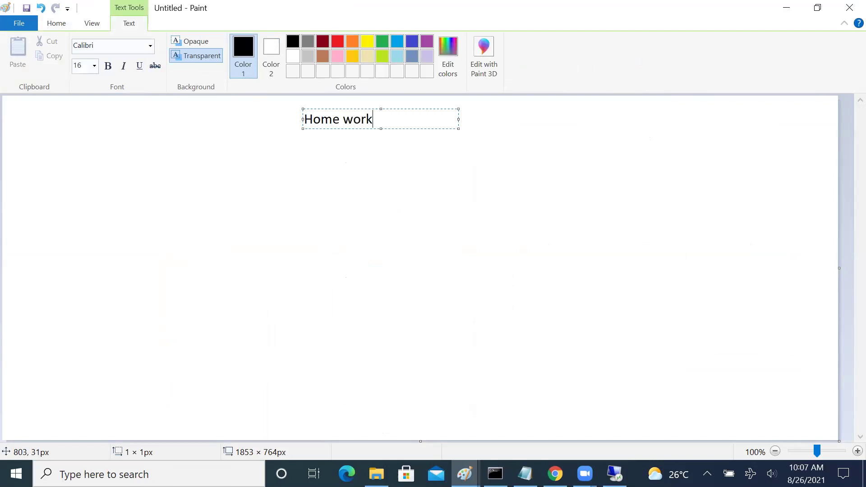
{"action": "type", "text": " assignment"}
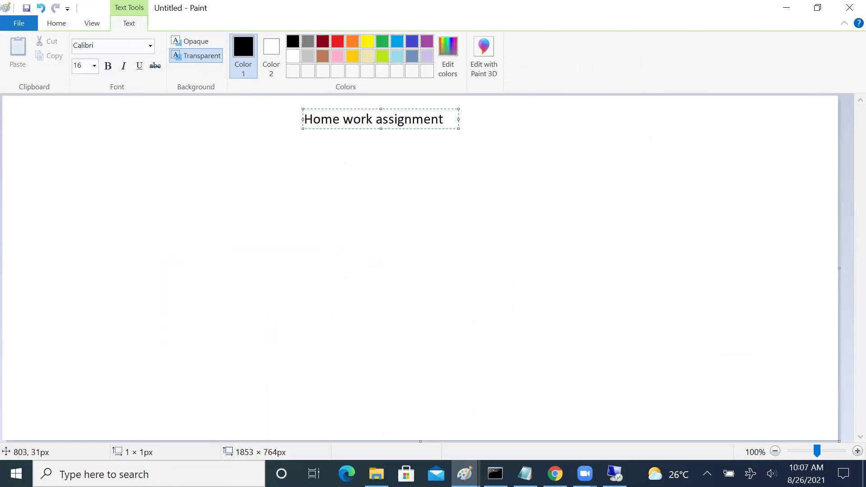
{"action": "left_click", "coordinate": [92, 112]}
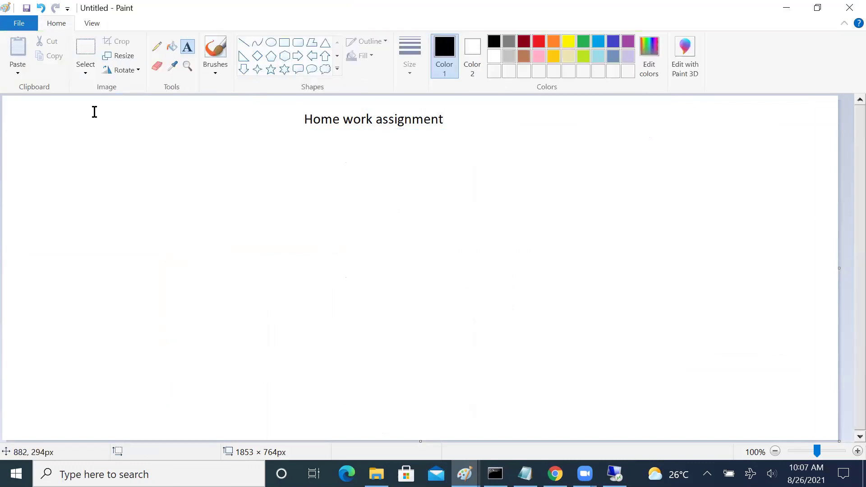
- Draw three tall rectangles side by side beneath the title
{"action": "left_click", "coordinate": [282, 43]}
{"action": "left_click_drag", "start_coordinate": [130, 176], "coordinate": [271, 378]}
{"action": "left_click_drag", "start_coordinate": [378, 171], "coordinate": [504, 382]}
{"action": "left_click_drag", "start_coordinate": [594, 168], "coordinate": [718, 378]}
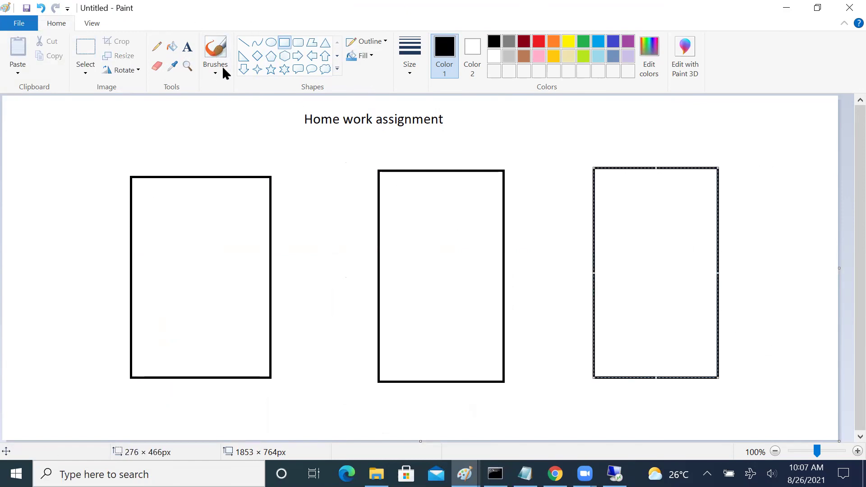
{"action": "left_click", "coordinate": [188, 47]}
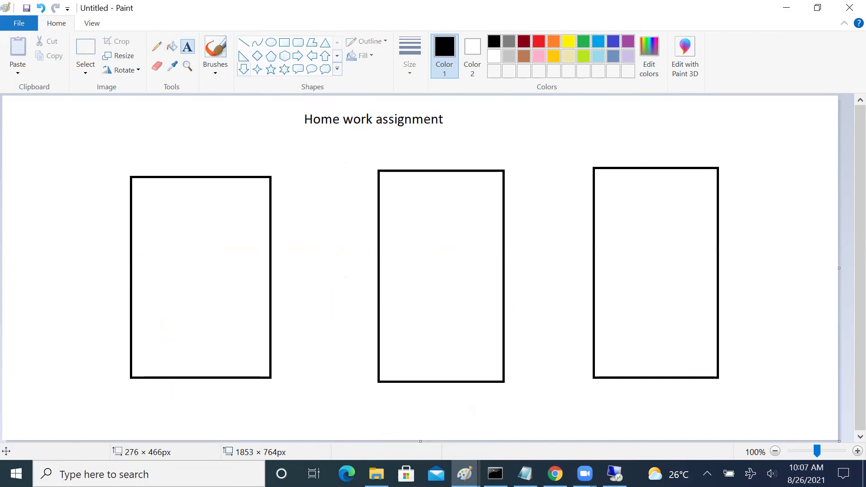
- Label the rectangles Vnet -A, Vnet-B and Vnet-C above each box
{"action": "left_click", "coordinate": [197, 146]}
{"action": "type", "text": "V"}
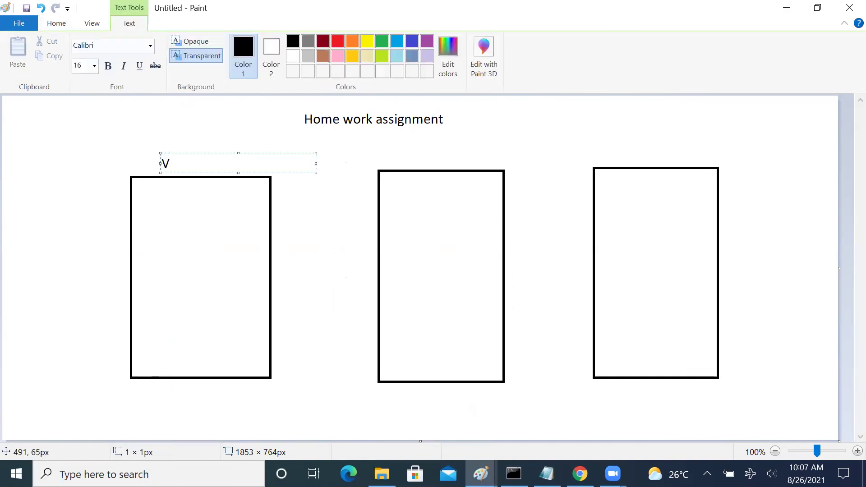
{"action": "type", "text": "net -A"}
{"action": "left_click", "coordinate": [396, 124]}
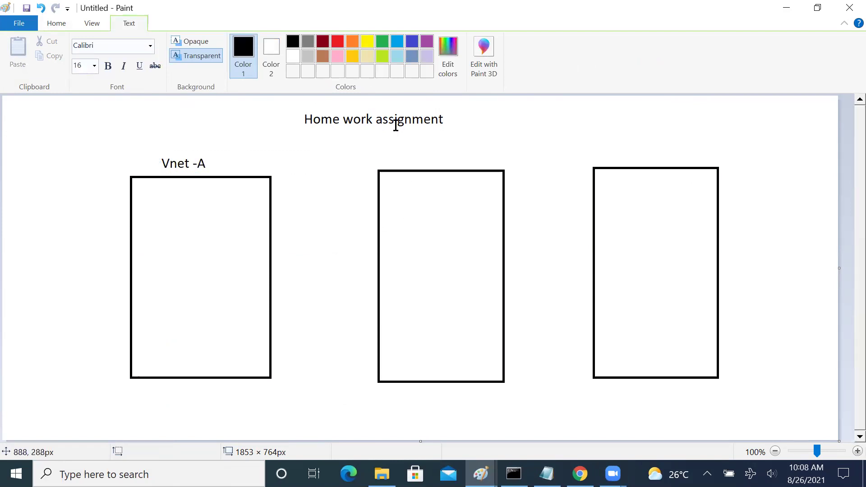
{"action": "left_click", "coordinate": [409, 147]}
{"action": "type", "text": "Vnet-B"}
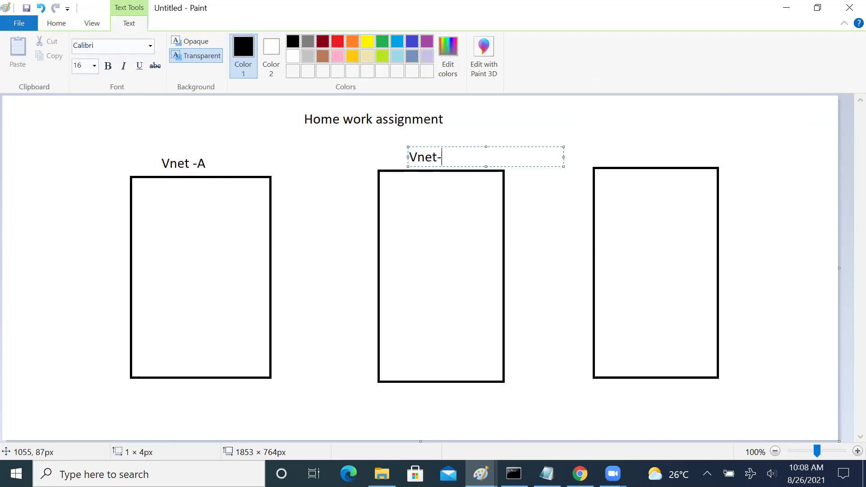
{"action": "left_click", "coordinate": [610, 144]}
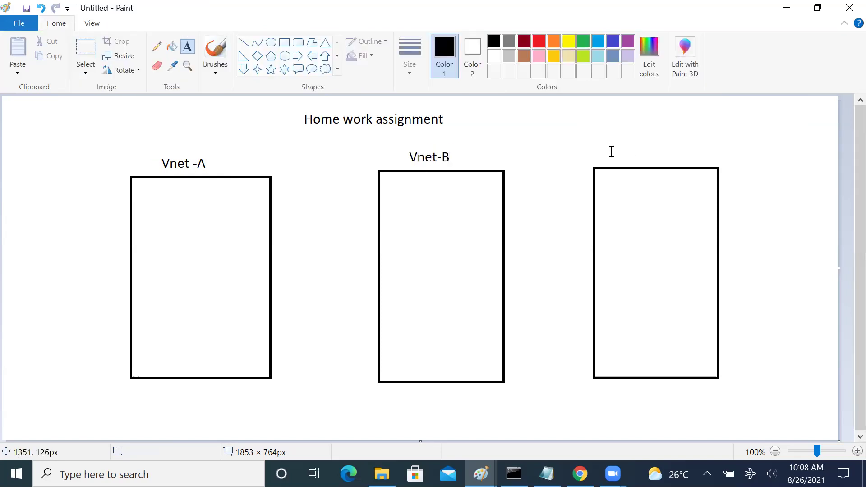
{"action": "type", "text": "Vnet-C"}
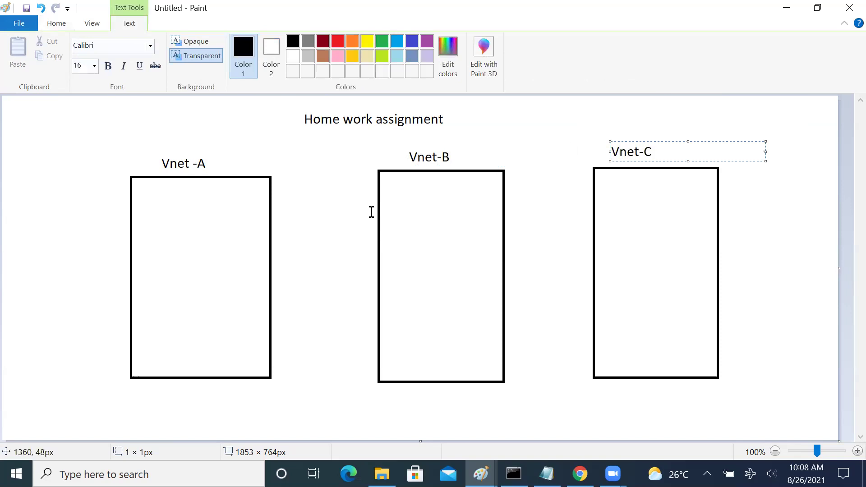
{"action": "left_click", "coordinate": [336, 203]}
- Add address spaces 10.0.0.0/16 and 20.0.0.0/16 beside the first two labels, and begin 30.0.0 beside Vnet-C
{"action": "left_click", "coordinate": [217, 161]}
{"action": "type", "text": "10.0.0.0"}
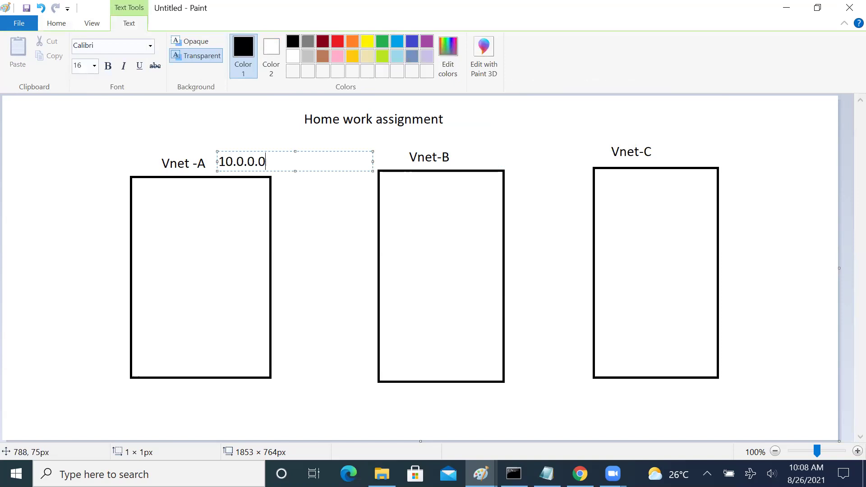
{"action": "type", "text": "/16"}
{"action": "left_click", "coordinate": [448, 154]}
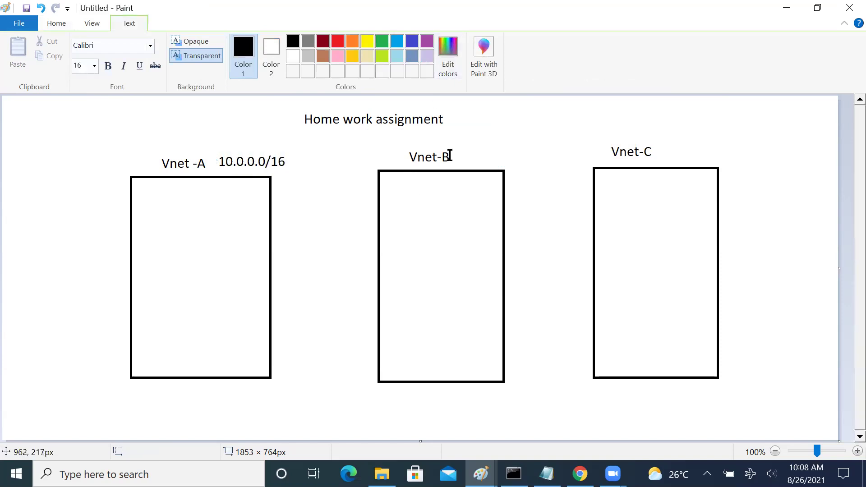
{"action": "left_click", "coordinate": [451, 154]}
{"action": "type", "text": "20.0.0.0/1"}
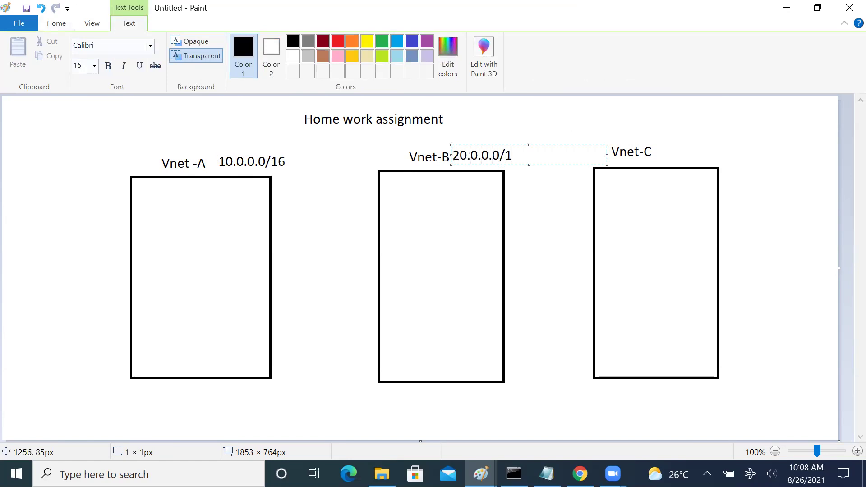
{"action": "type", "text": "6"}
{"action": "left_click", "coordinate": [639, 244]}
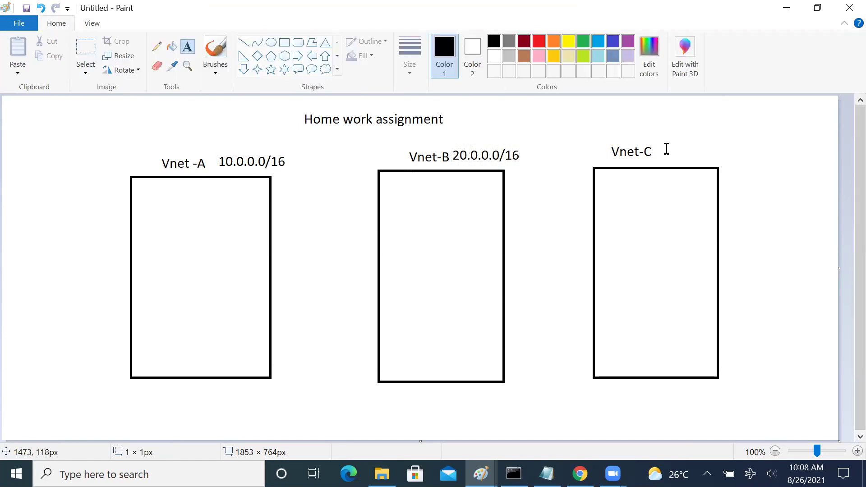
{"action": "left_click", "coordinate": [666, 148]}
{"action": "type", "text": "30.0.0"}
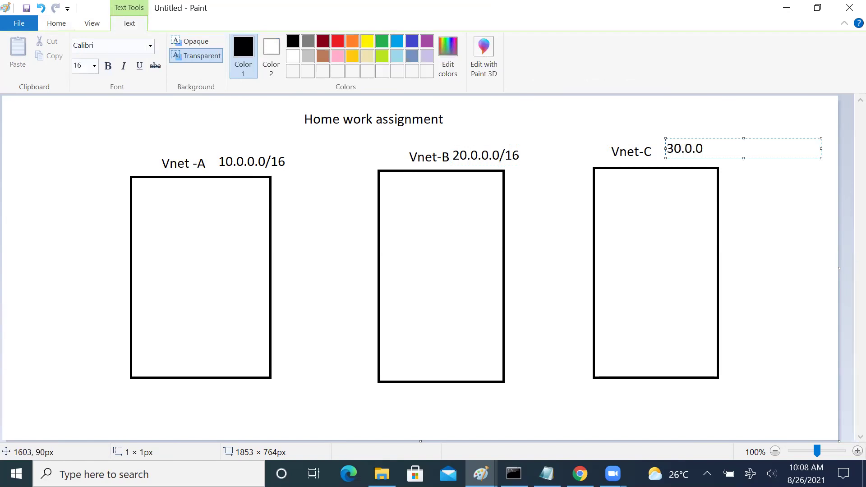